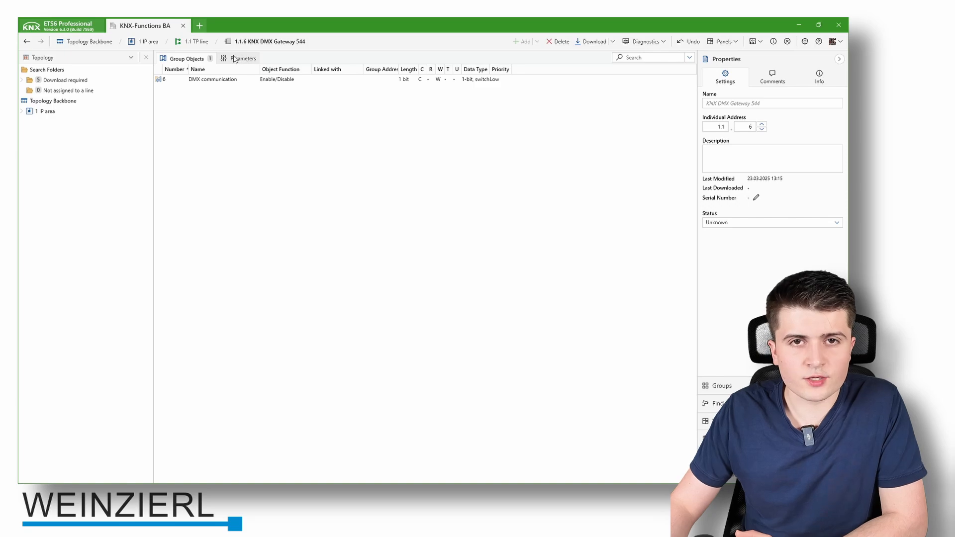
Configure the gateway's DMX settings with 2 dimmer channels and 1 RGB channel.
{"action": "left_click", "coordinate": [233, 60]}
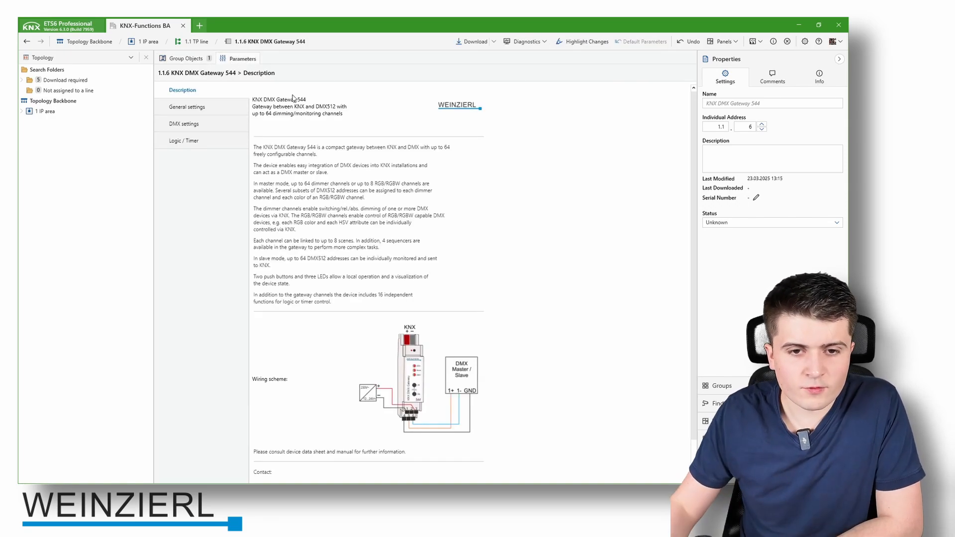
{"action": "left_click", "coordinate": [201, 110]}
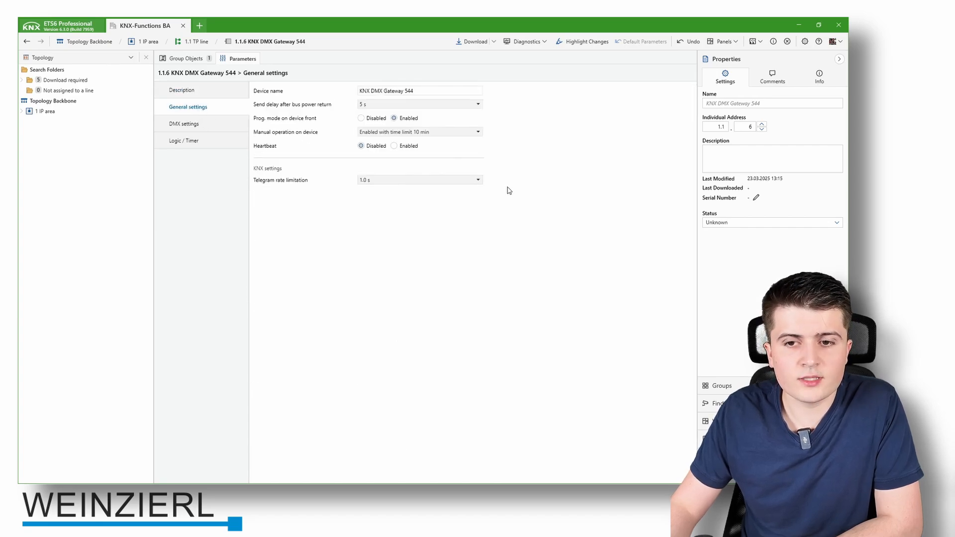
{"action": "left_click", "coordinate": [182, 124]}
{"action": "left_click_drag", "start_coordinate": [155, 168], "coordinate": [122, 170]}
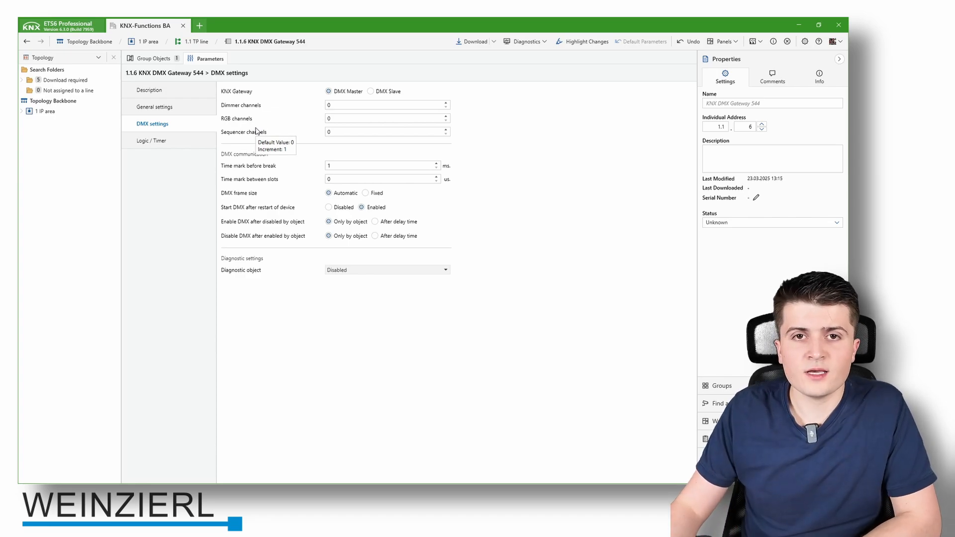
{"action": "left_click", "coordinate": [445, 103]}
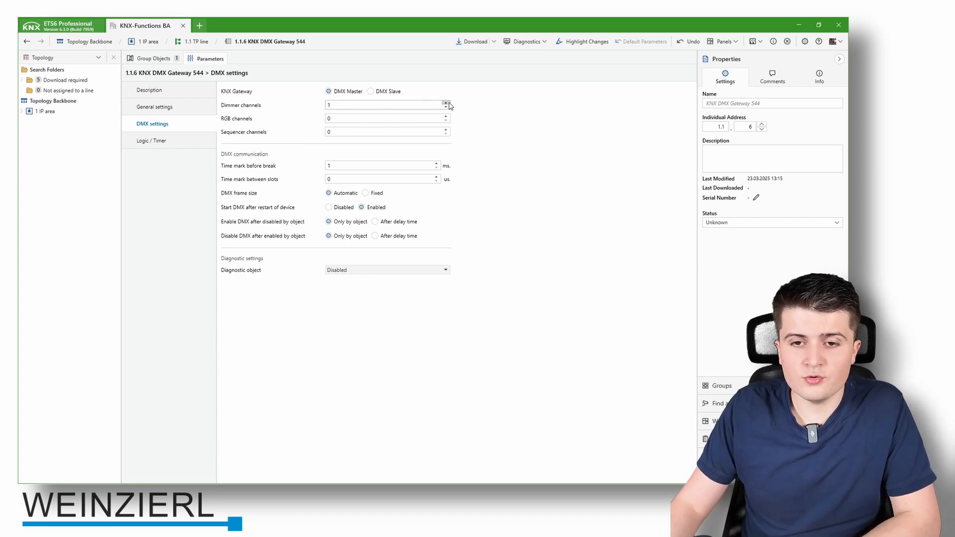
{"action": "left_click", "coordinate": [447, 102]}
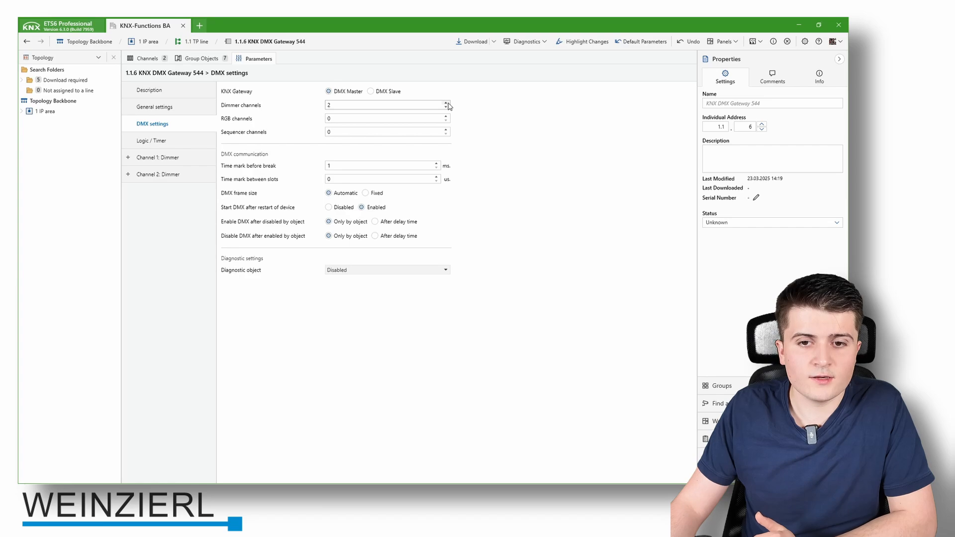
{"action": "left_click", "coordinate": [446, 116]}
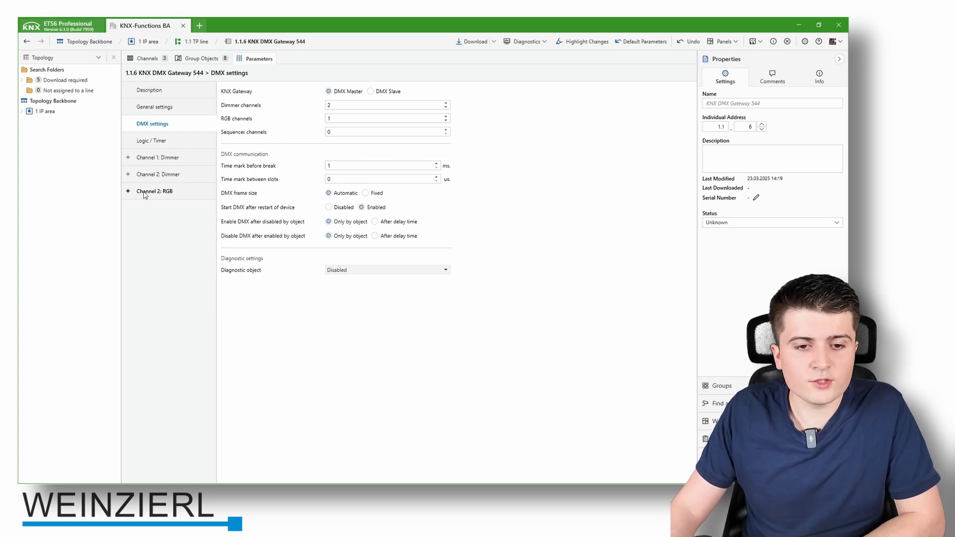
Rename the RGB channel as "Spot Light - RGB".
{"action": "left_click", "coordinate": [167, 193]}
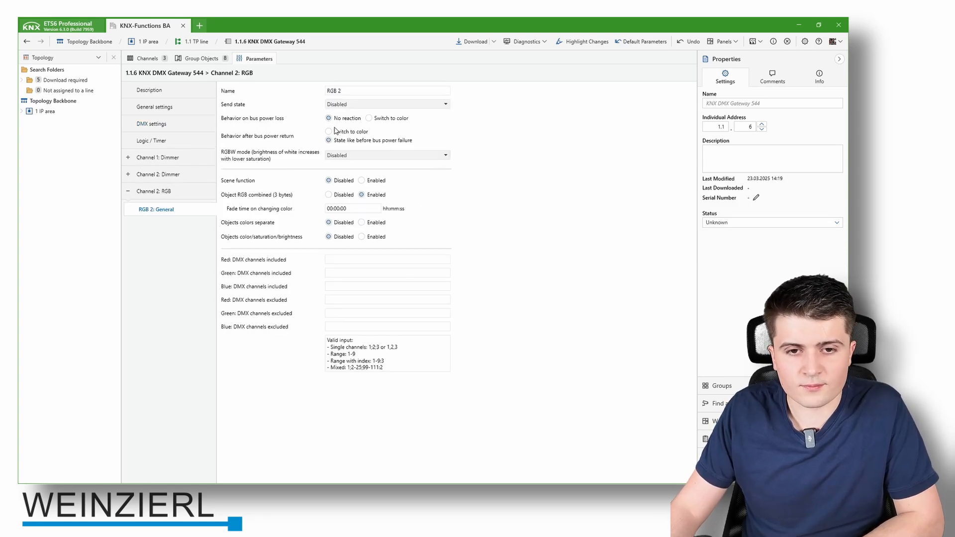
{"action": "left_click_drag", "start_coordinate": [348, 90], "coordinate": [301, 96]}
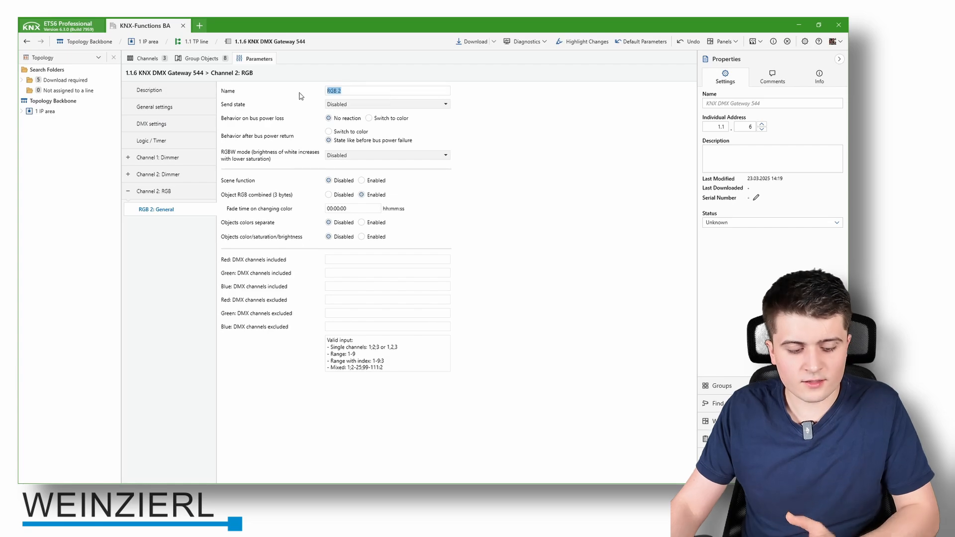
{"action": "type", "text": "Spot"}
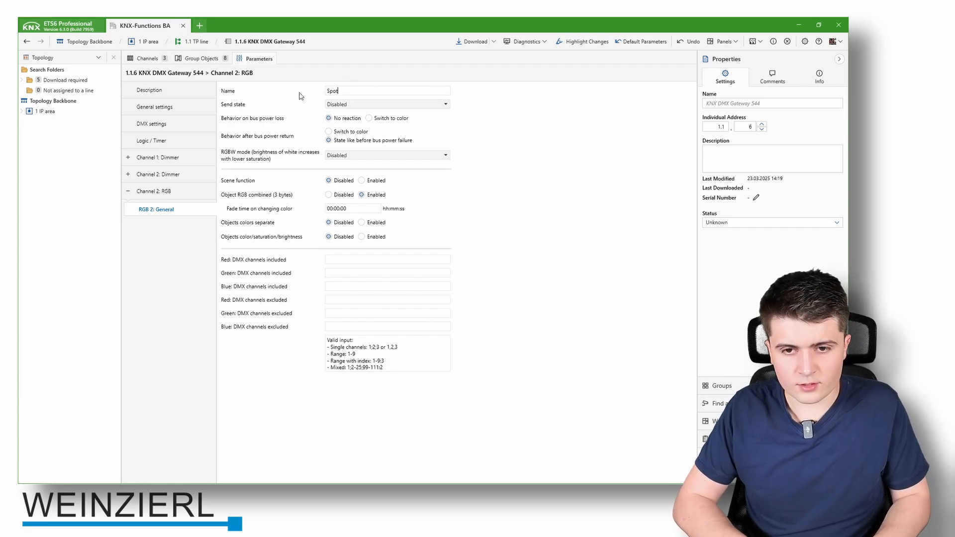
{"action": "type", "text": " Light -"}
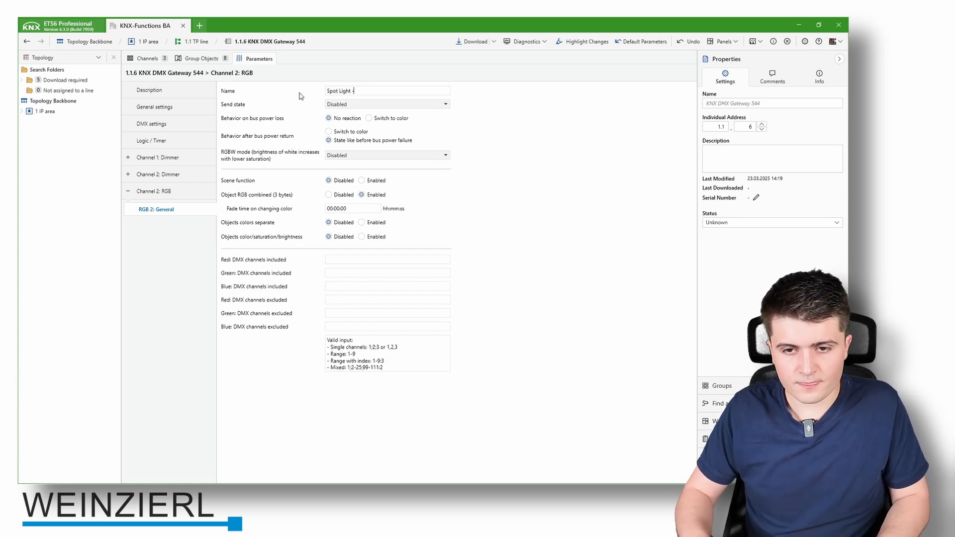
{"action": "type", "text": " RGB"}
{"action": "key", "text": "Return"}
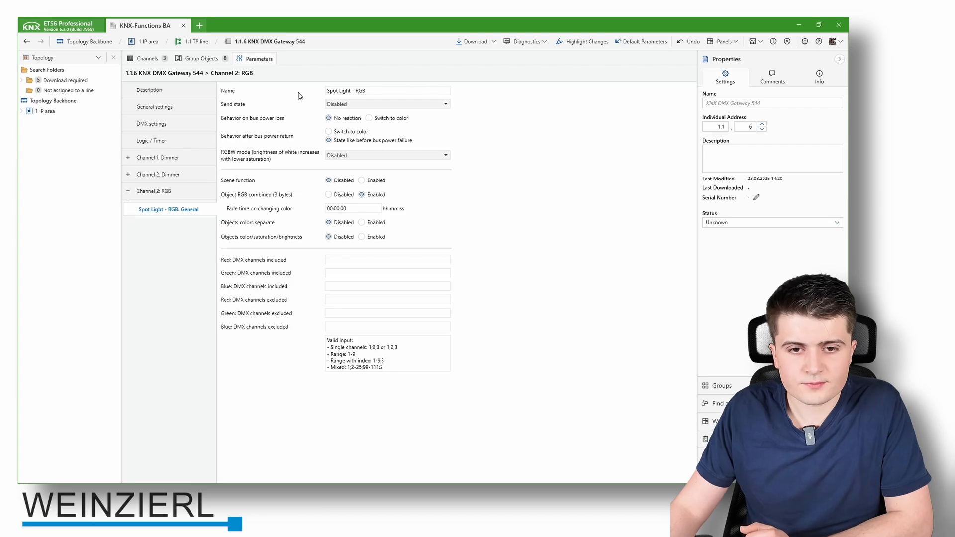
Set the RGB channel's send state to On change and enable the state objects for on/off/RGB color (3 bytes).
{"action": "left_click", "coordinate": [362, 106]}
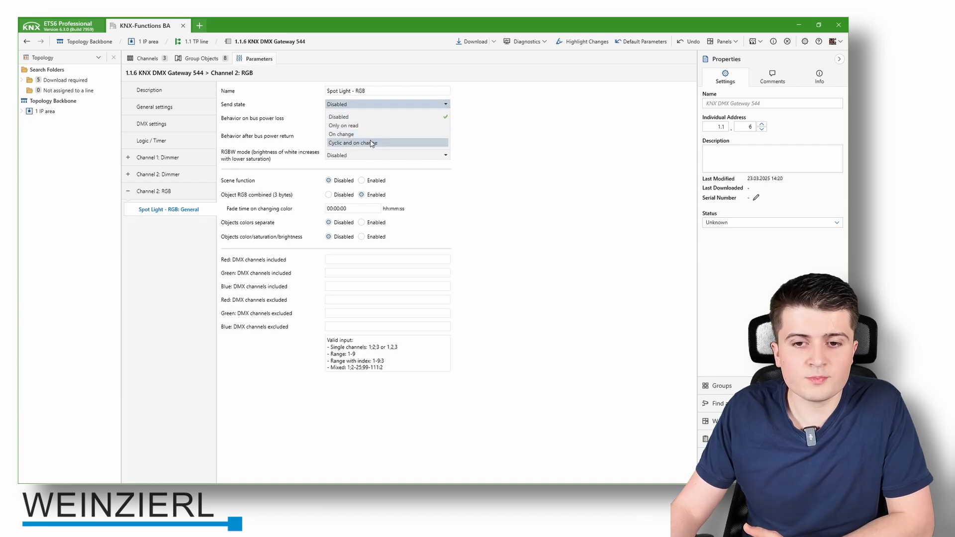
{"action": "left_click", "coordinate": [340, 135]}
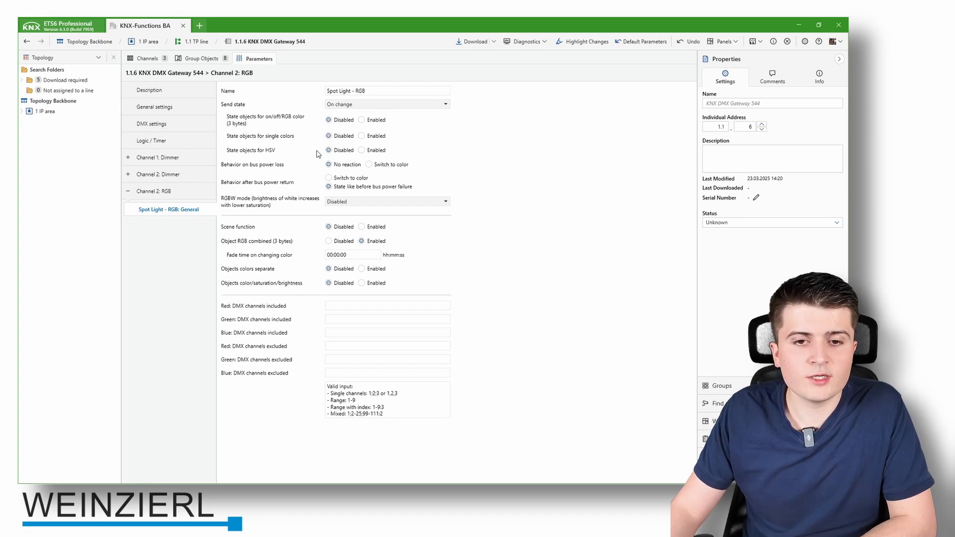
{"action": "left_click", "coordinate": [365, 123]}
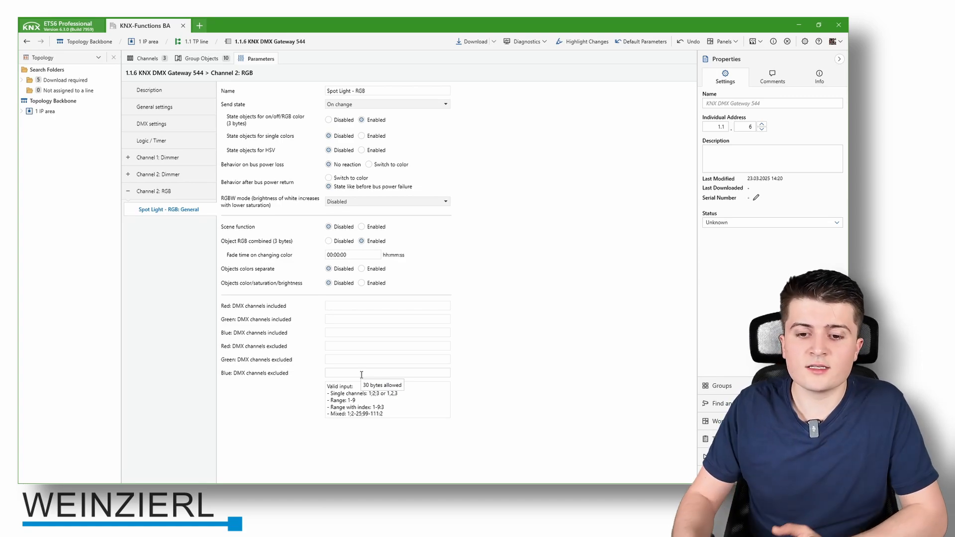
Assign the RGB channel's included DMX channels: 1 for red, 2 for green and 3 for blue.
{"action": "left_click", "coordinate": [342, 307]}
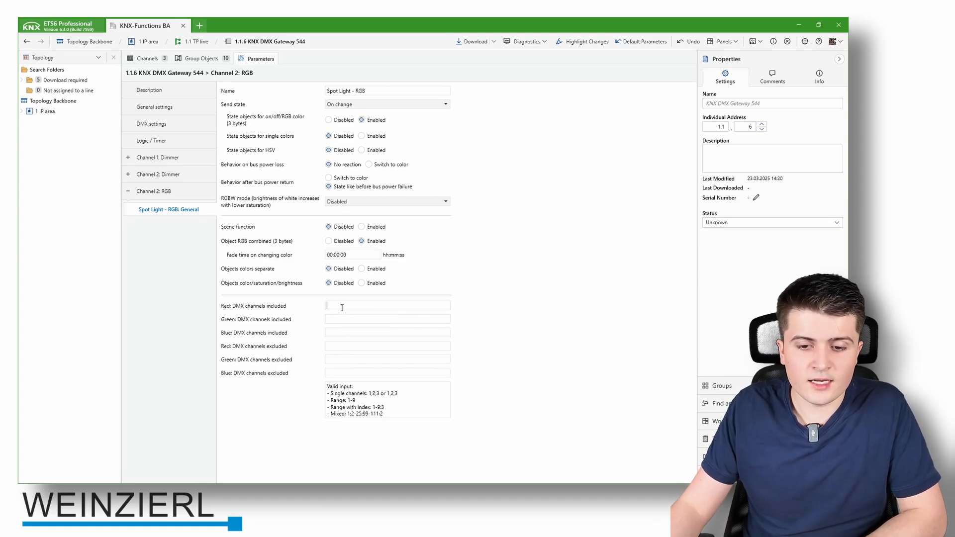
{"action": "type", "text": "1"}
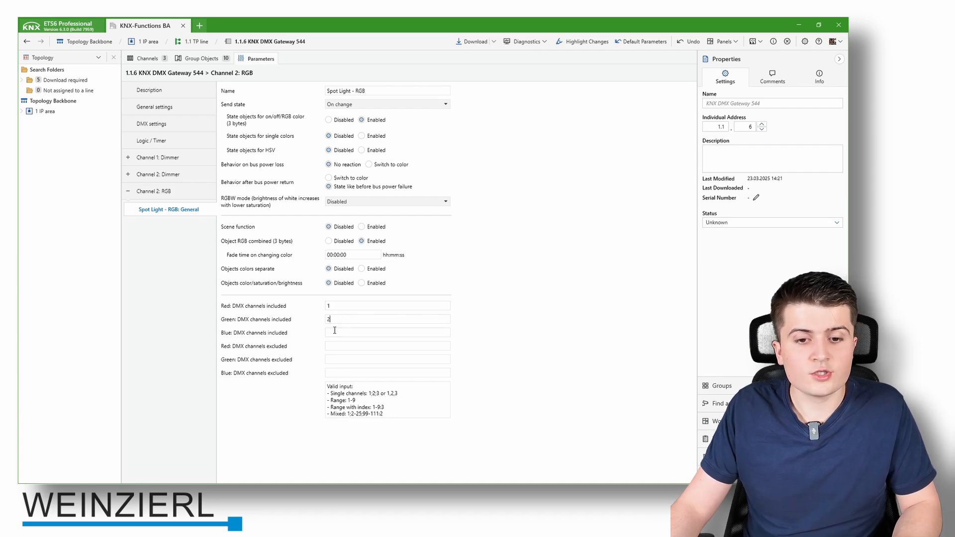
{"action": "left_click", "coordinate": [335, 332]}
{"action": "type", "text": "3"}
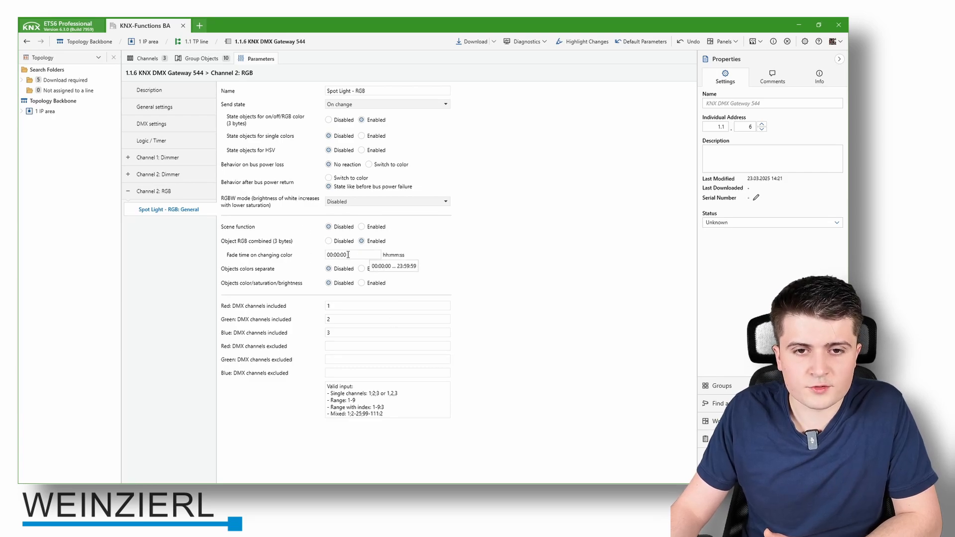
Examine the gateway's group objects for the Spot Light - RGB channel, including its set value and state outputs.
{"action": "left_click", "coordinate": [199, 59]}
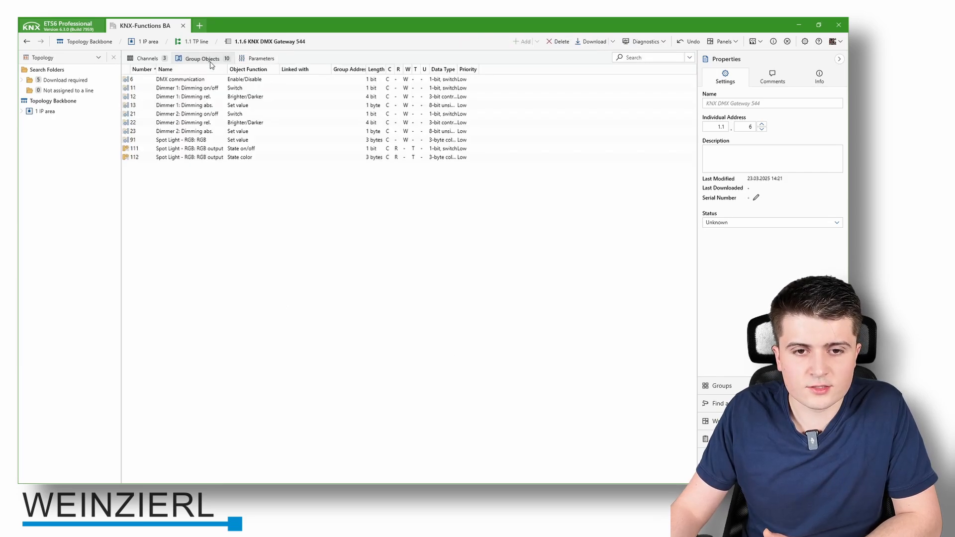
{"action": "left_click", "coordinate": [202, 141]}
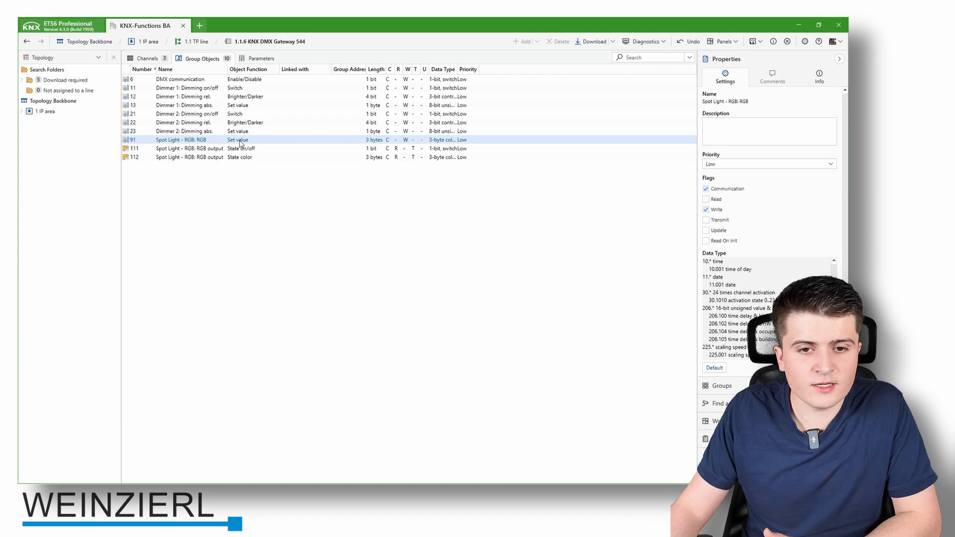
{"action": "left_click", "coordinate": [221, 149]}
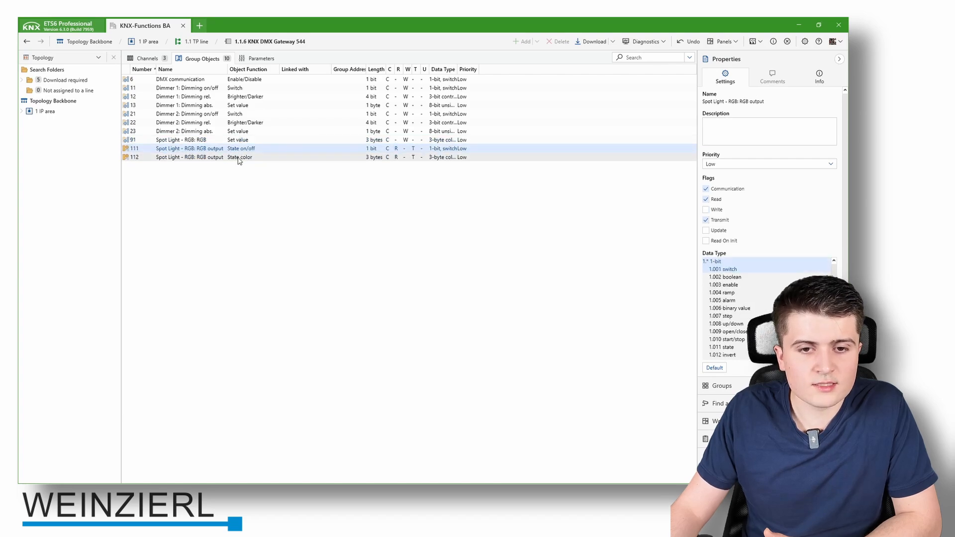
{"action": "left_click", "coordinate": [234, 140]}
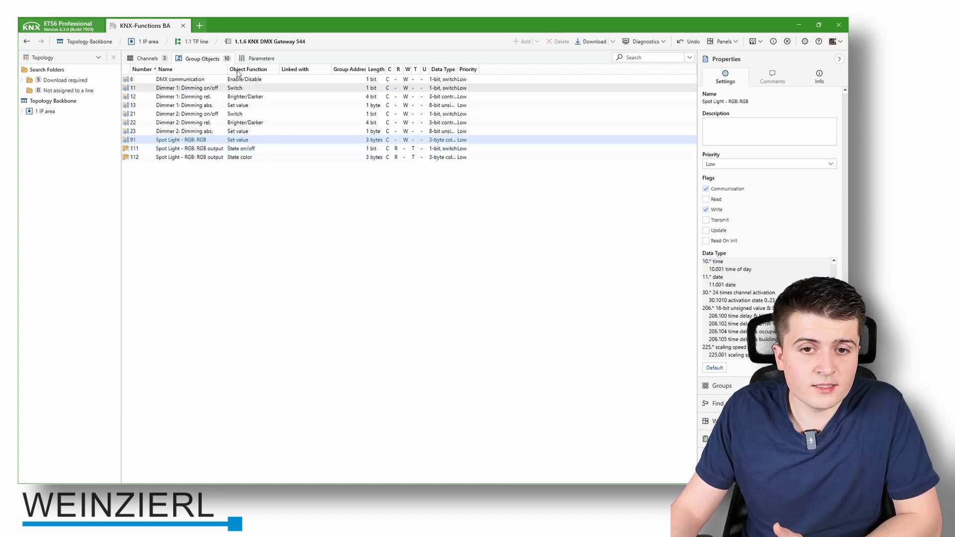
Rename dimmer channel 1 as "Spot Light - Dimming" in the gateway's parameters.
{"action": "left_click", "coordinate": [259, 58]}
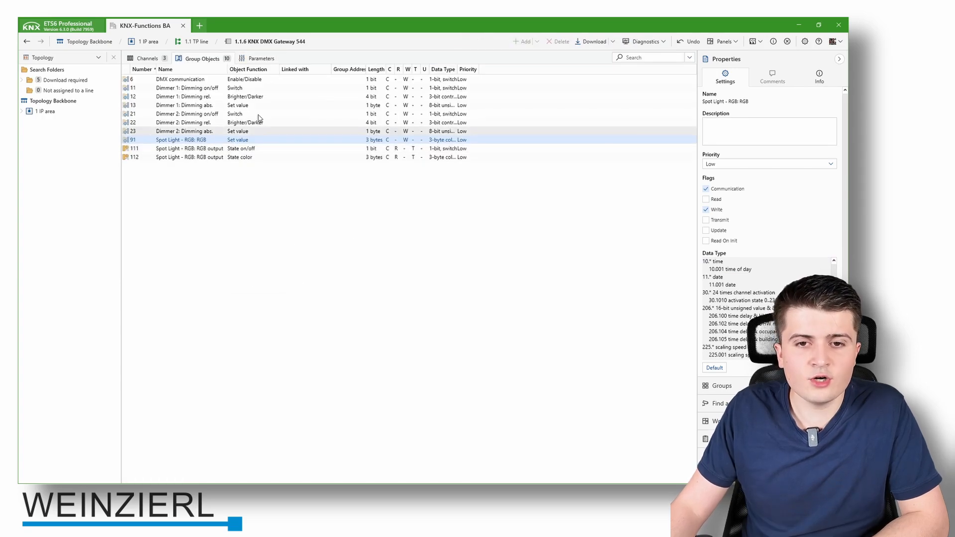
{"action": "left_click", "coordinate": [257, 58]}
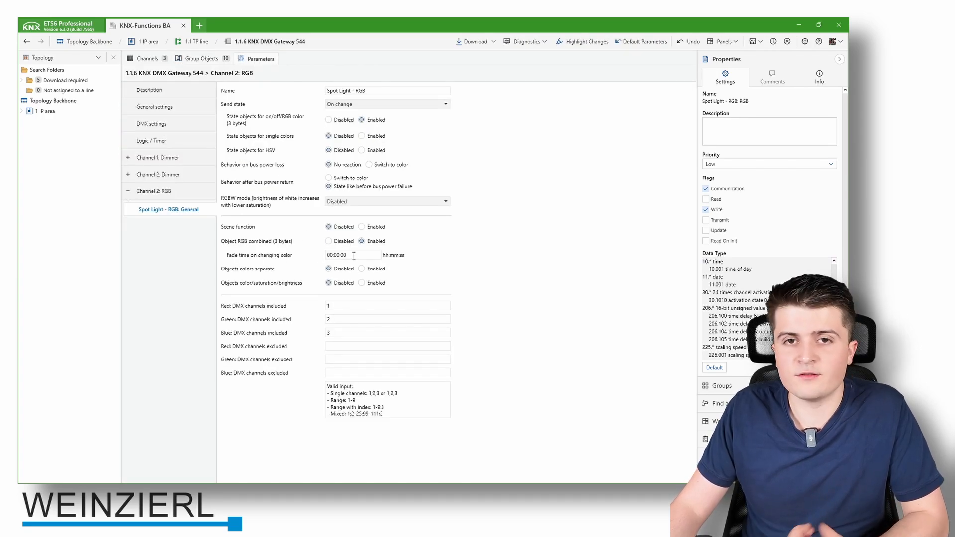
{"action": "left_click", "coordinate": [134, 194]}
{"action": "left_click", "coordinate": [129, 194]}
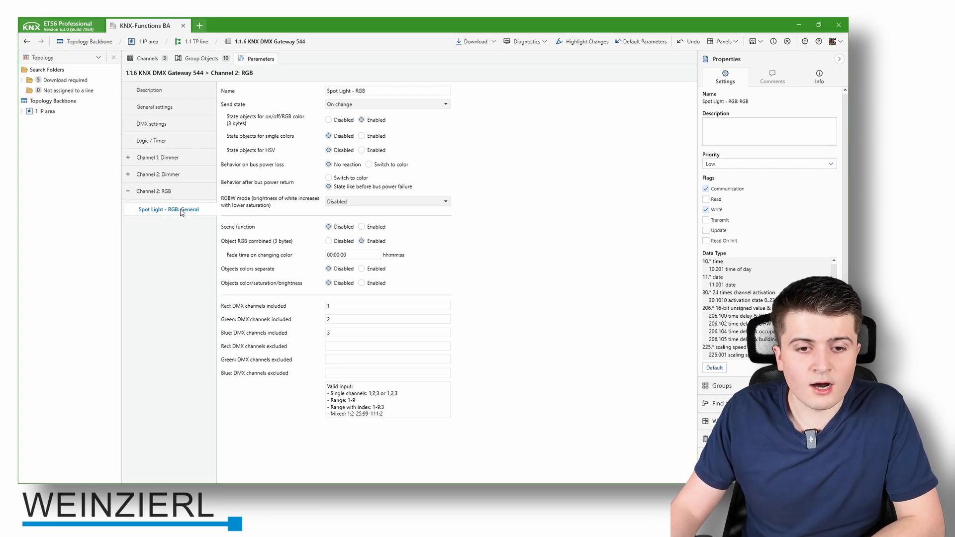
{"action": "left_click", "coordinate": [158, 161]}
{"action": "triple_click", "coordinate": [352, 94]}
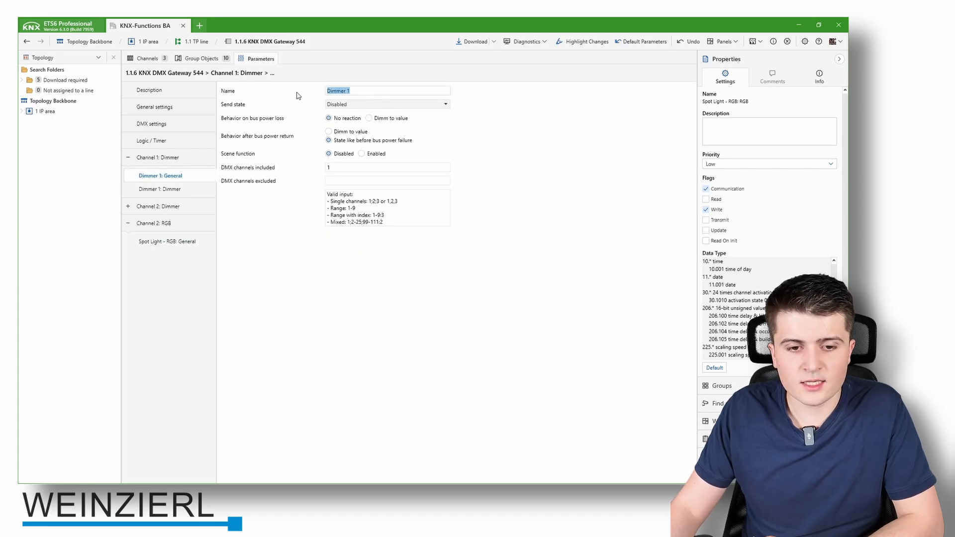
{"action": "type", "text": "Spot Light - "}
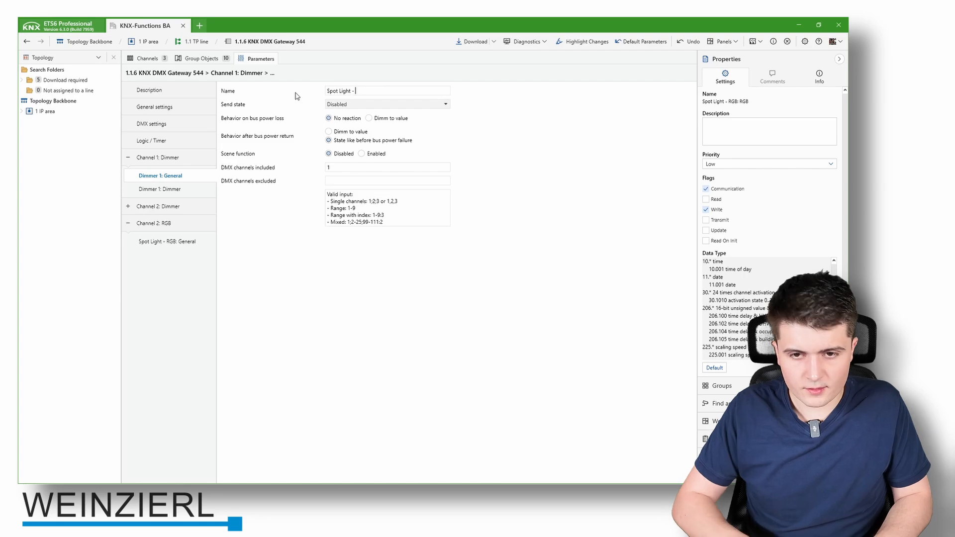
{"action": "type", "text": "Dimming"}
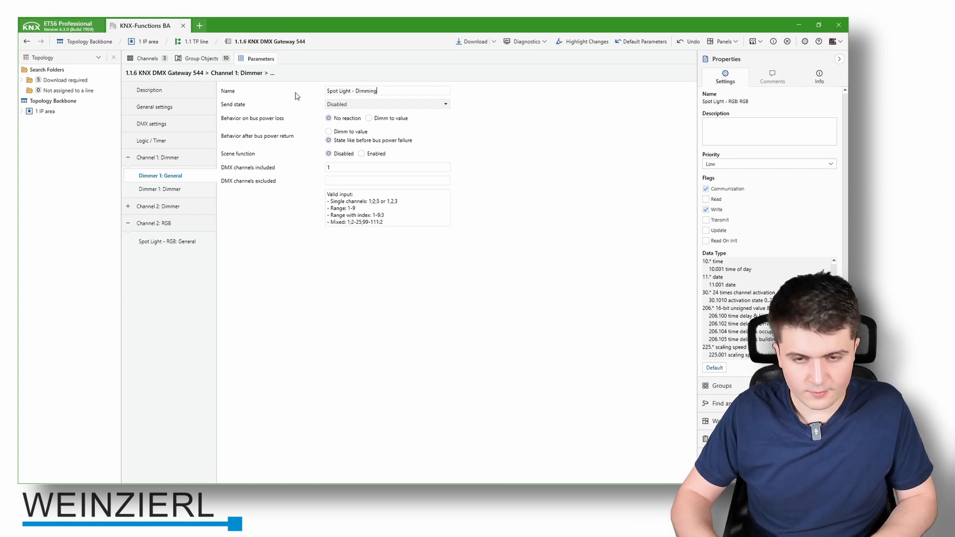
{"action": "key", "text": "Return"}
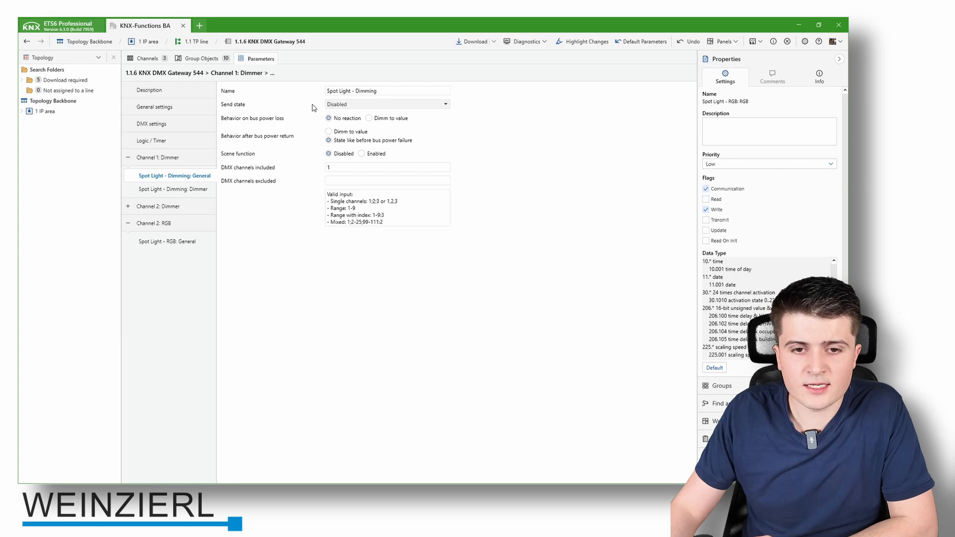
Set the Spot Light - Dimming channel's send state to On change and its included DMX channel to 4.
{"action": "left_click", "coordinate": [356, 106]}
{"action": "left_click", "coordinate": [355, 137]}
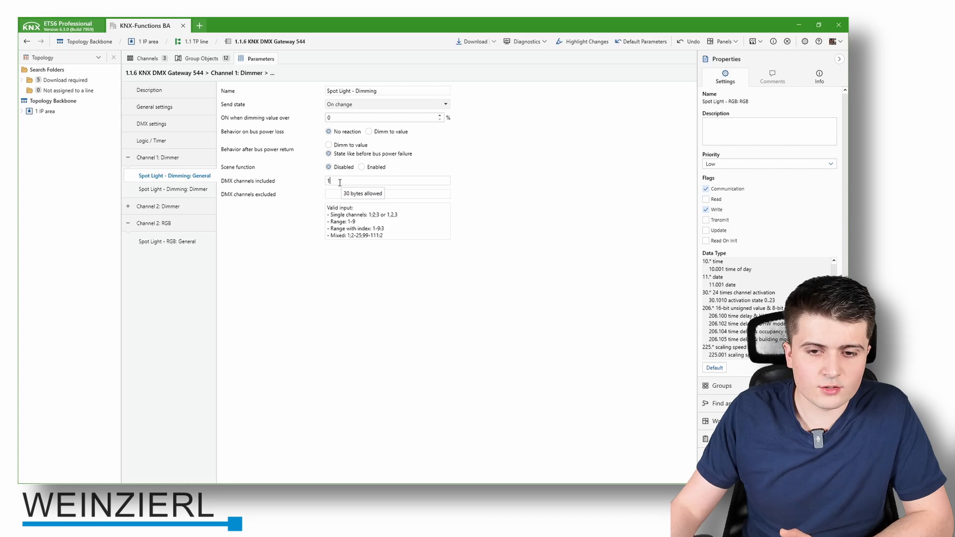
{"action": "left_click_drag", "start_coordinate": [338, 182], "coordinate": [319, 182]}
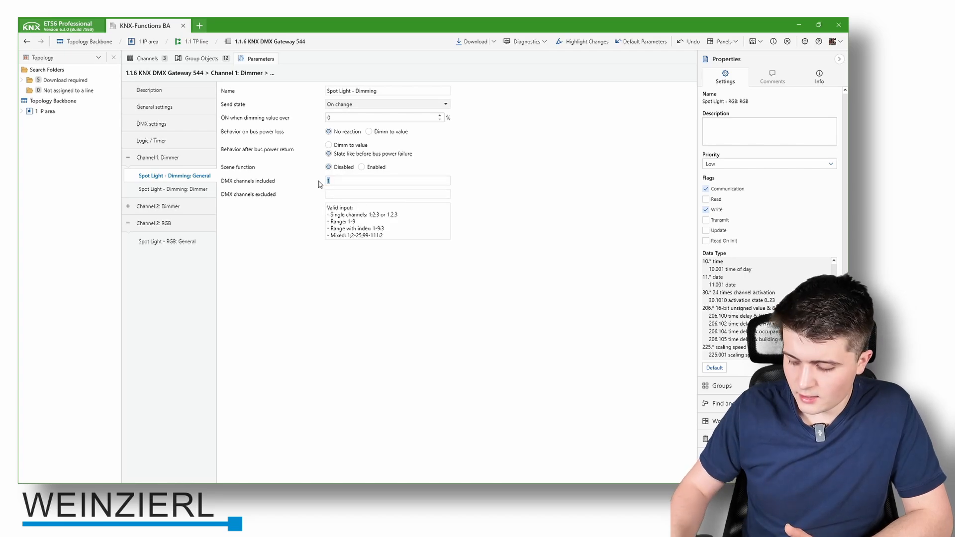
{"action": "type", "text": "4"}
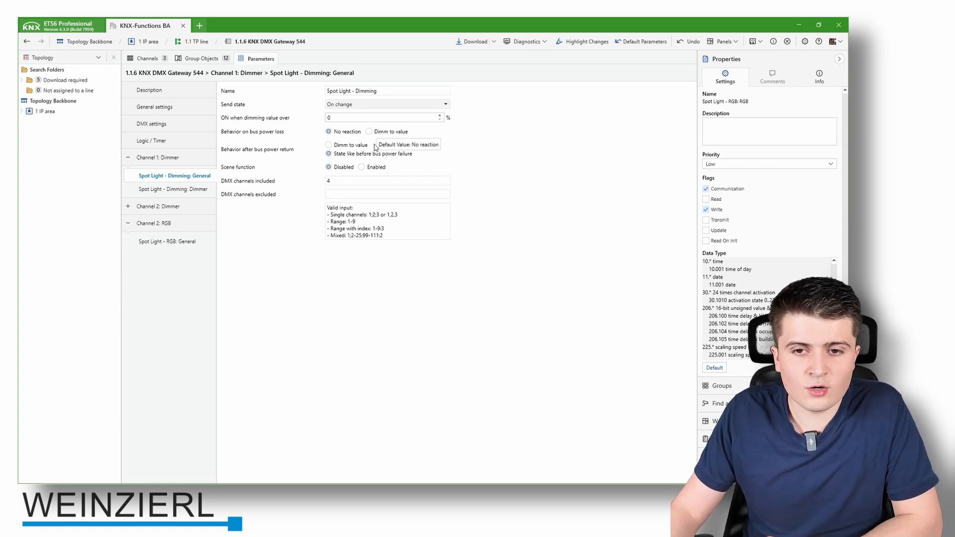
Enable the RGB value object of the Spot Light - Dimming channel and set its RGB value usage to Use red part.
{"action": "left_click", "coordinate": [166, 191]}
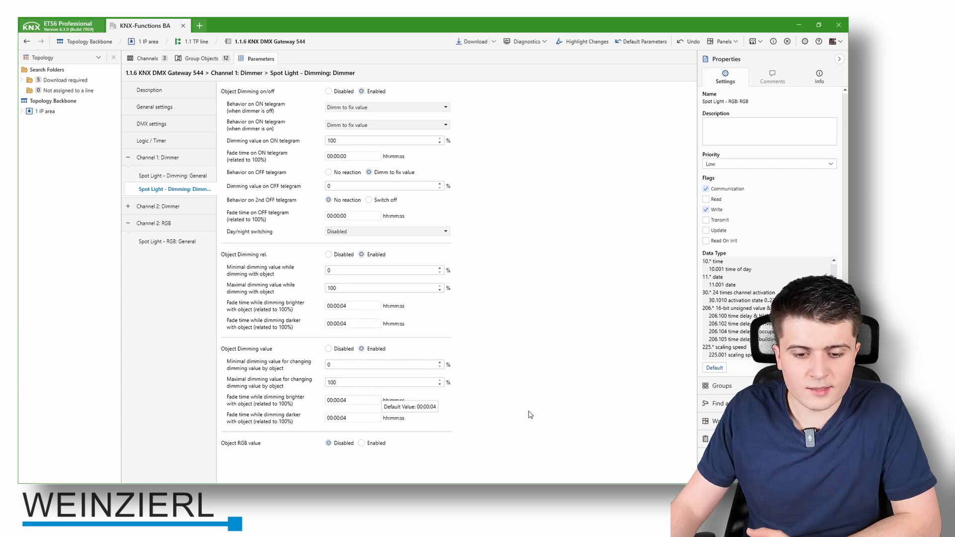
{"action": "left_click", "coordinate": [512, 425]}
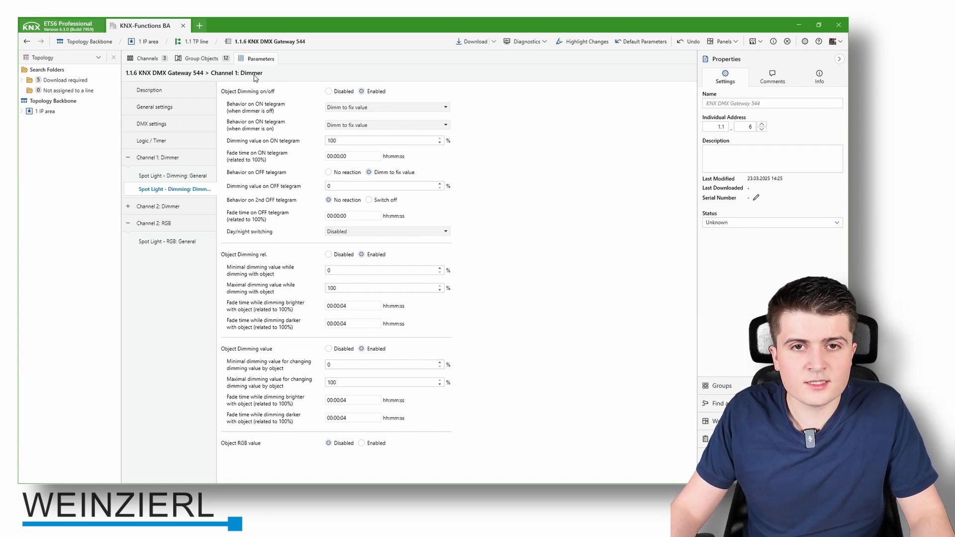
{"action": "left_click", "coordinate": [361, 444]}
{"action": "scroll", "coordinate": [513, 403], "scroll_direction": "down", "scroll_amount": 2}
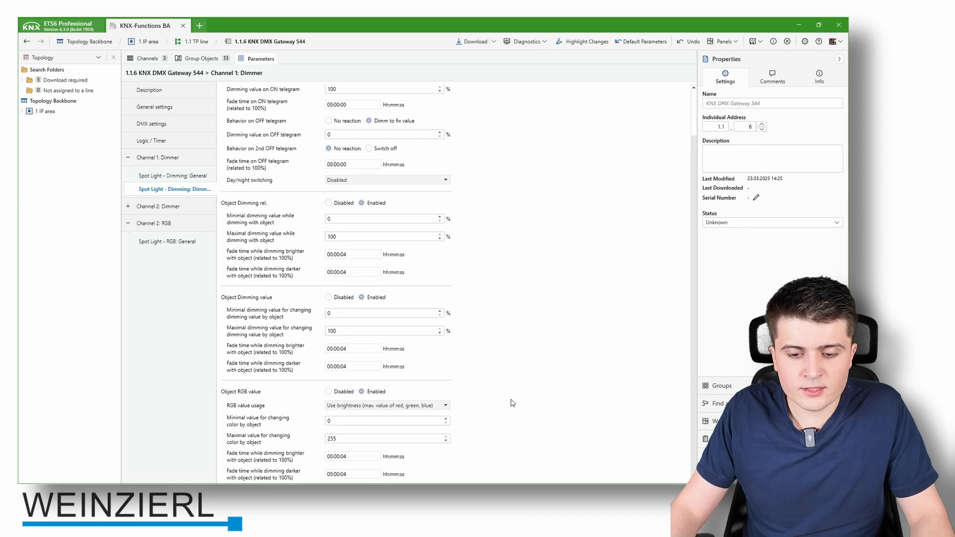
{"action": "left_click", "coordinate": [415, 406]}
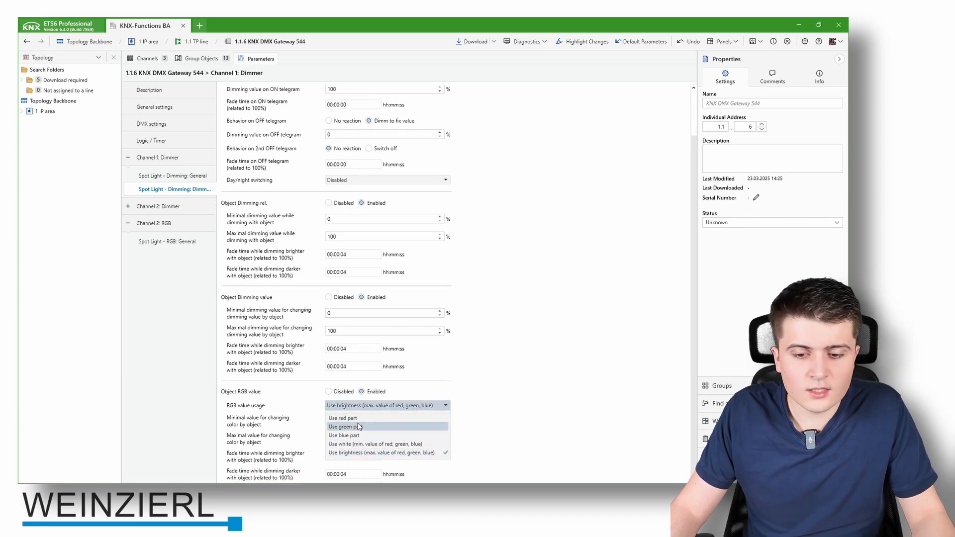
{"action": "left_click", "coordinate": [333, 423]}
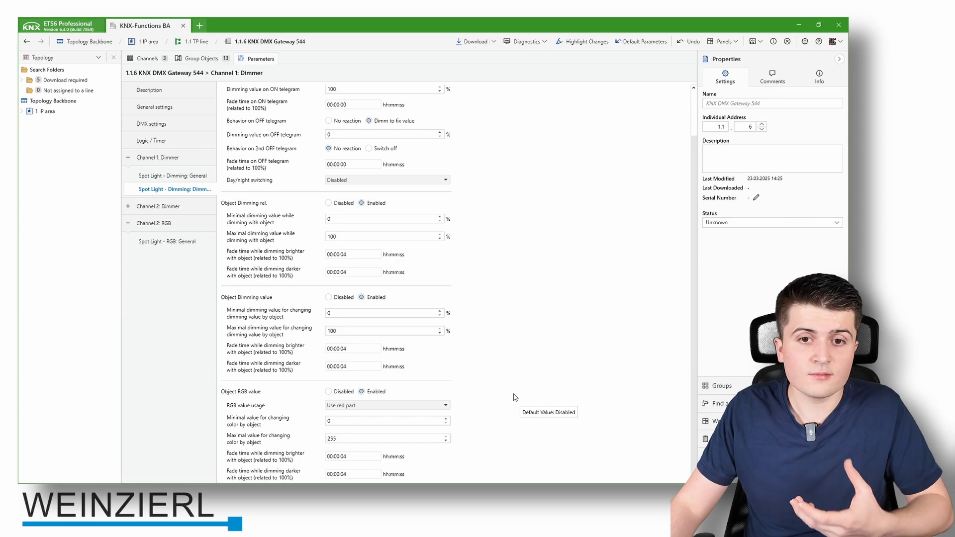
Disable the RGB value object of the Spot Light - Dimming channel again.
{"action": "left_click", "coordinate": [200, 176]}
{"action": "left_click", "coordinate": [189, 191]}
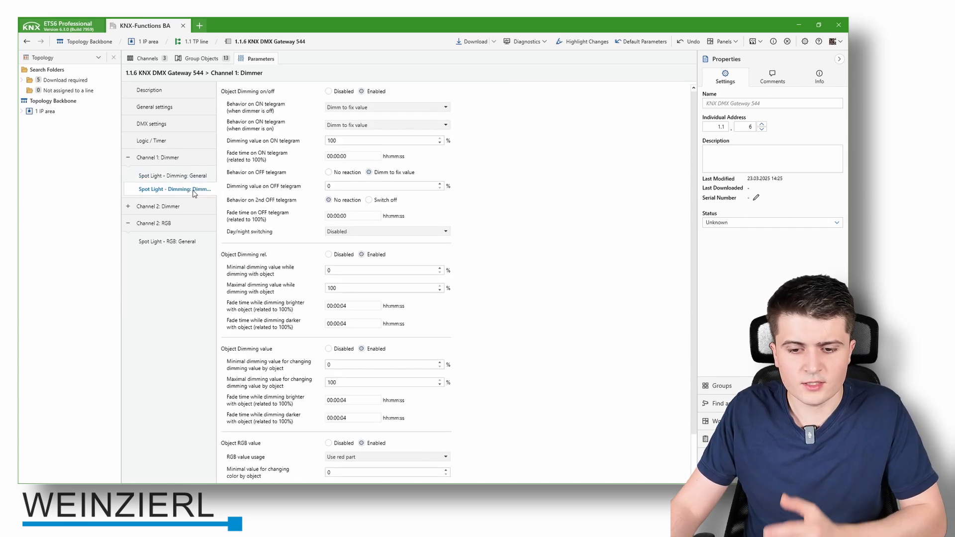
{"action": "scroll", "coordinate": [248, 268], "scroll_direction": "down", "scroll_amount": 2}
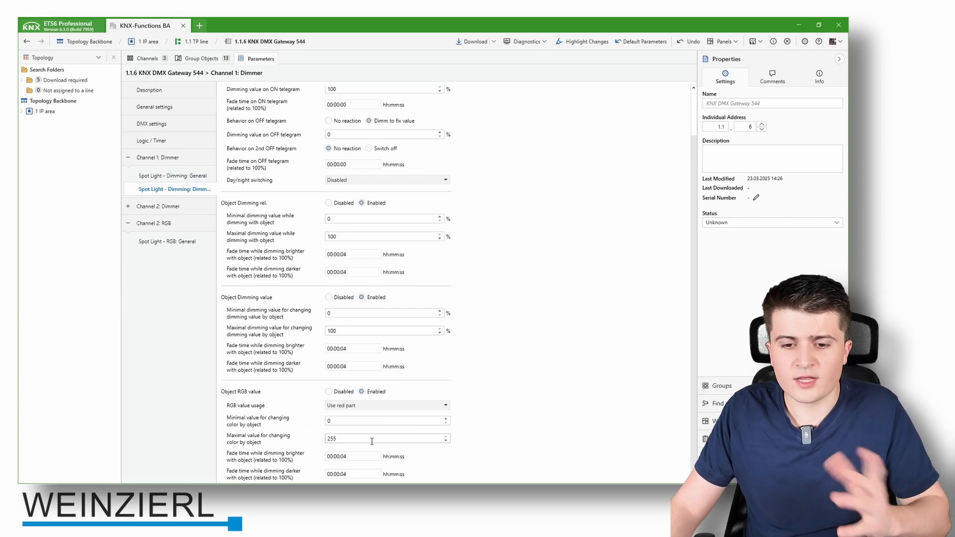
{"action": "left_click", "coordinate": [334, 393]}
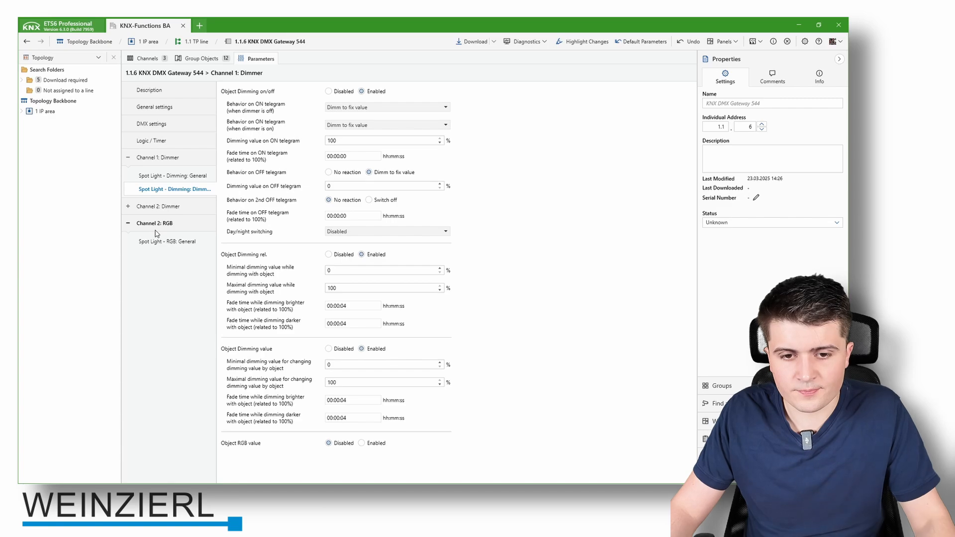
Rename dimmer channel 2 as "Spot Light - Effects" and set its included DMX channel to 5.
{"action": "left_click", "coordinate": [128, 158]}
{"action": "left_click", "coordinate": [129, 158]}
{"action": "left_click", "coordinate": [128, 206]}
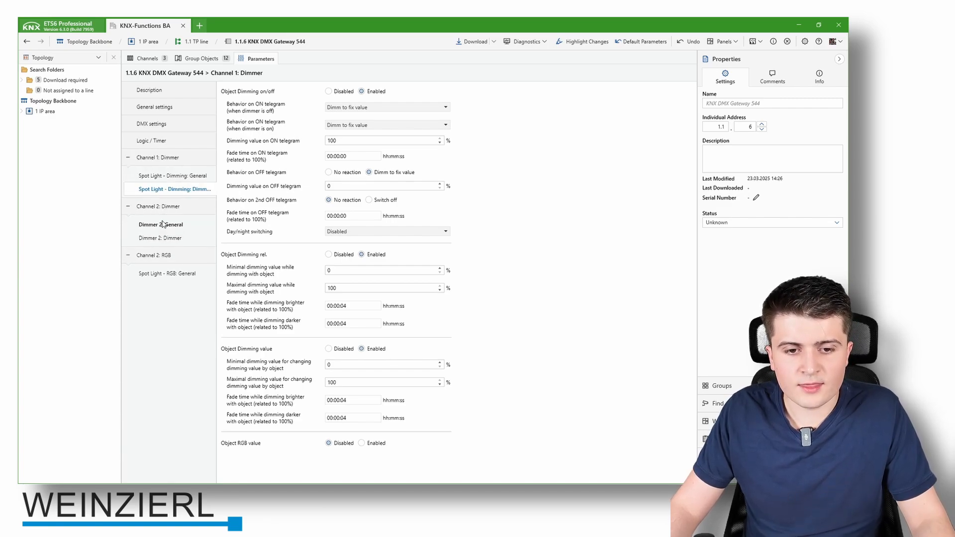
{"action": "left_click", "coordinate": [164, 224]}
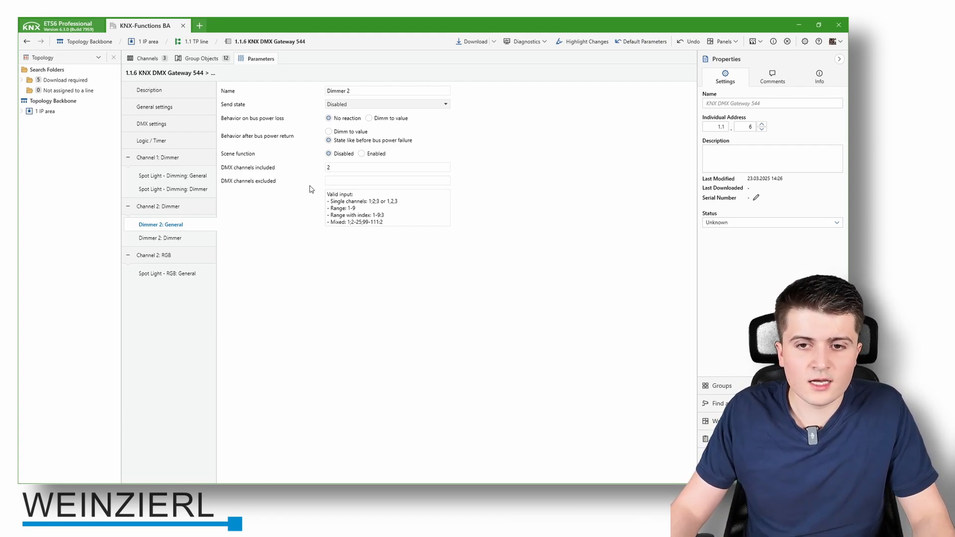
{"action": "left_click_drag", "start_coordinate": [377, 90], "coordinate": [244, 87]}
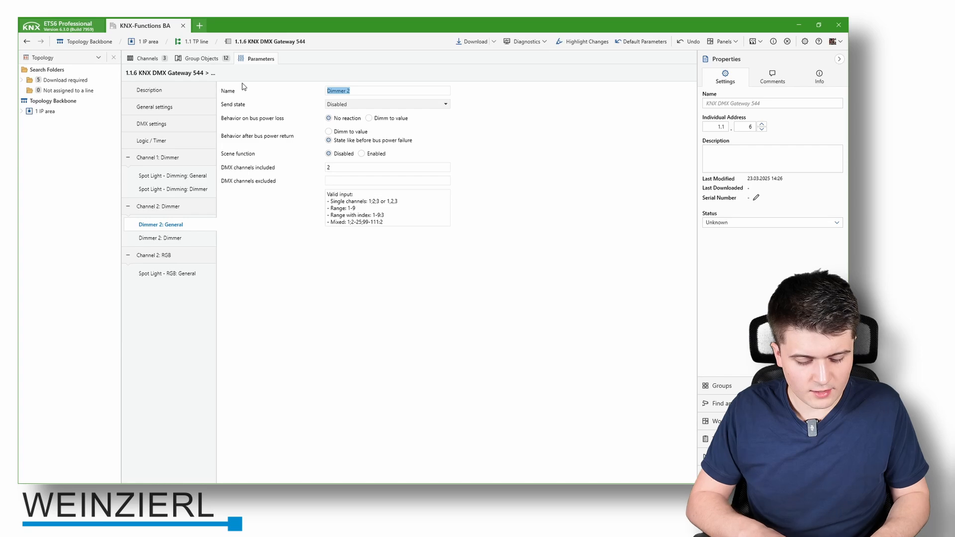
{"action": "type", "text": "Spot Light - Effects"}
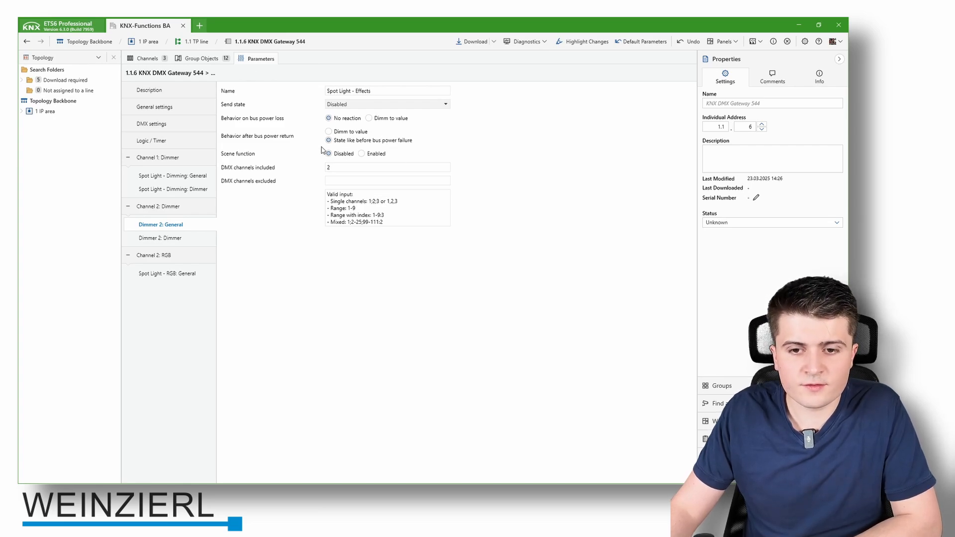
{"action": "left_click", "coordinate": [328, 168]}
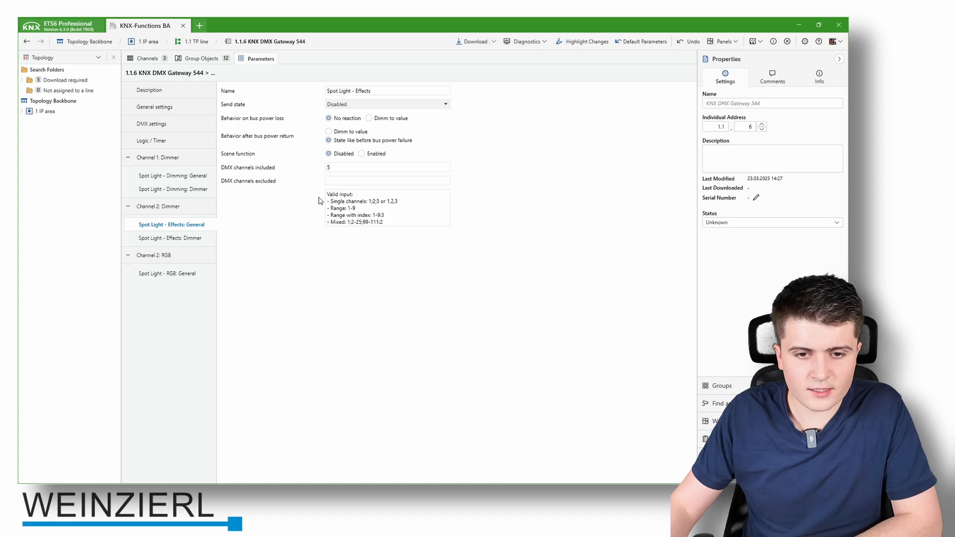
Disable the on/off and relative dimming objects of the Spot Light - Effects channel.
{"action": "left_click", "coordinate": [204, 240]}
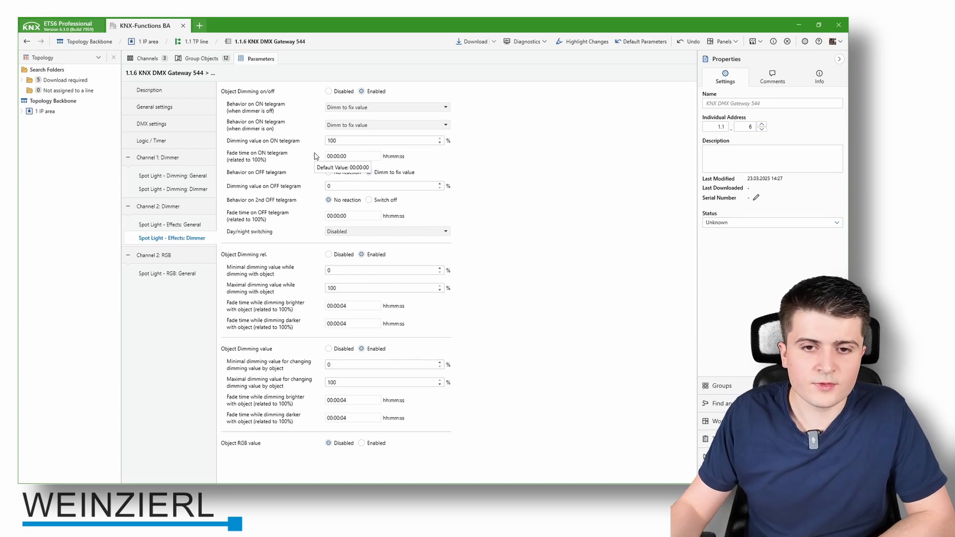
{"action": "left_click", "coordinate": [329, 91]}
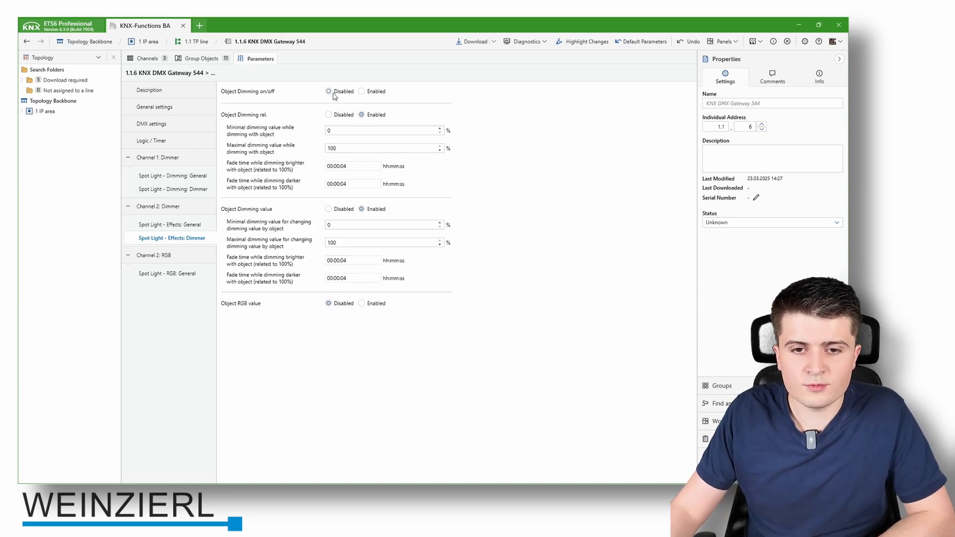
{"action": "left_click", "coordinate": [328, 115]}
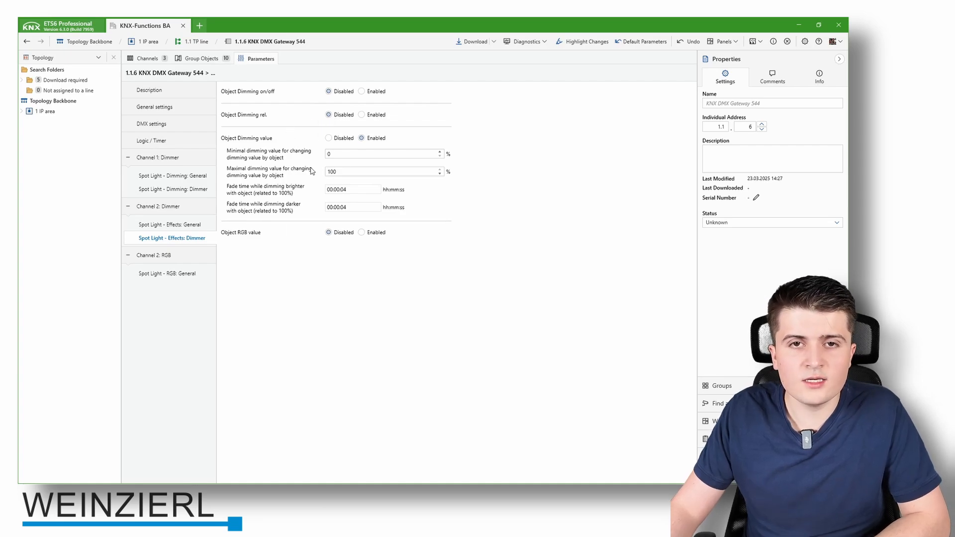
Set the Effects channel's dimming value fade times to 00:00:00 for both dimming brighter and dimming darker.
{"action": "mouse_move", "coordinate": [276, 162]}
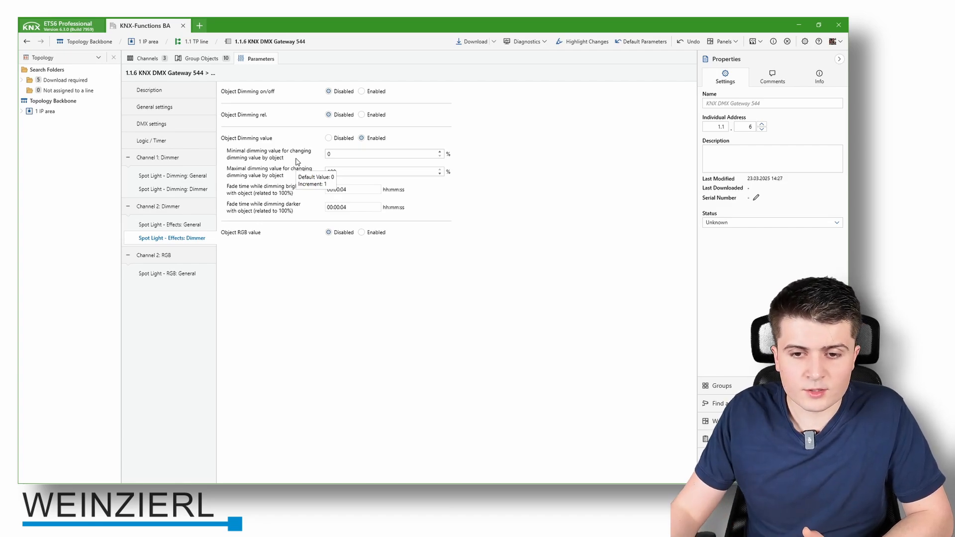
{"action": "left_click", "coordinate": [357, 190]}
{"action": "left_click", "coordinate": [357, 190]}
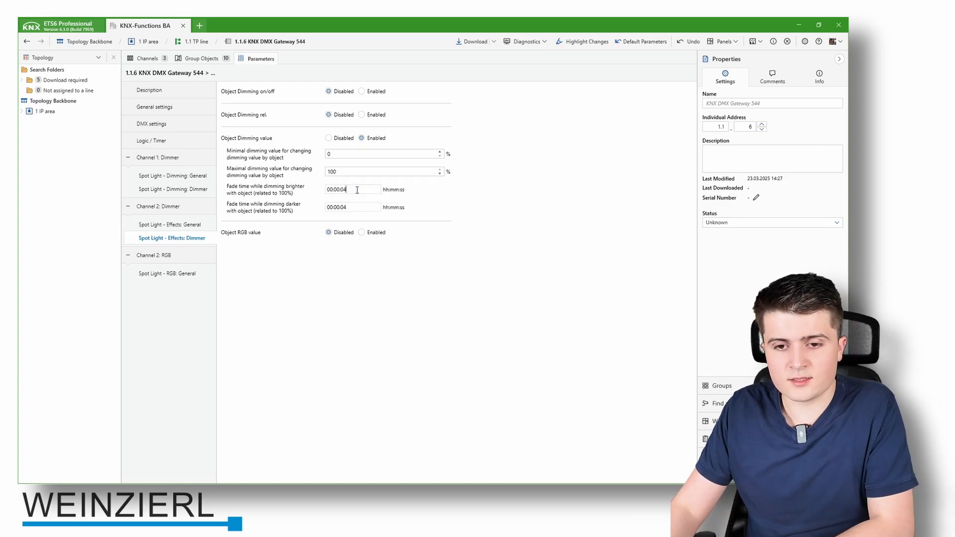
{"action": "left_click", "coordinate": [360, 206]}
{"action": "left_click", "coordinate": [360, 209]}
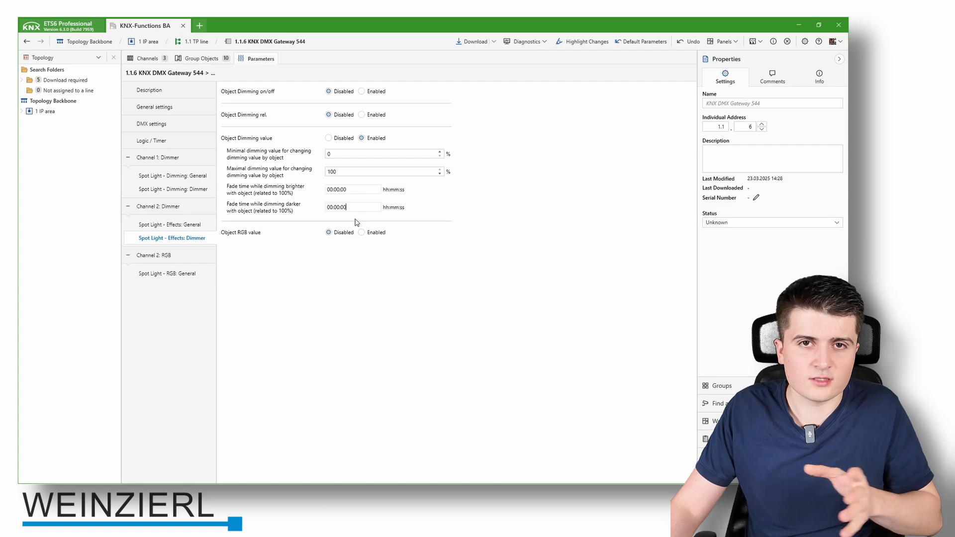
Examine the gateway's group objects for the Spot Light RGB, Dimming and Effects channels.
{"action": "left_click", "coordinate": [209, 61]}
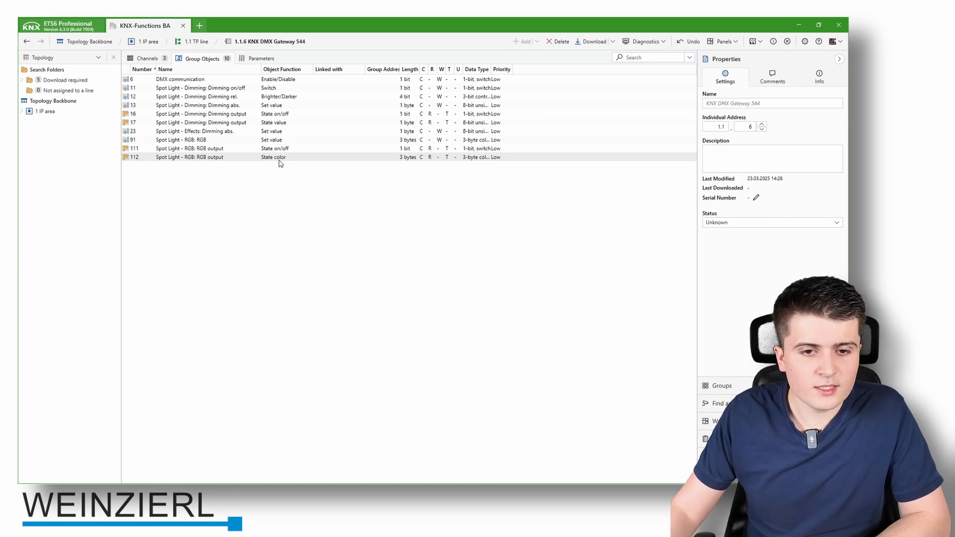
{"action": "left_click", "coordinate": [195, 140]}
{"action": "left_click", "coordinate": [214, 158], "text": "shift"}
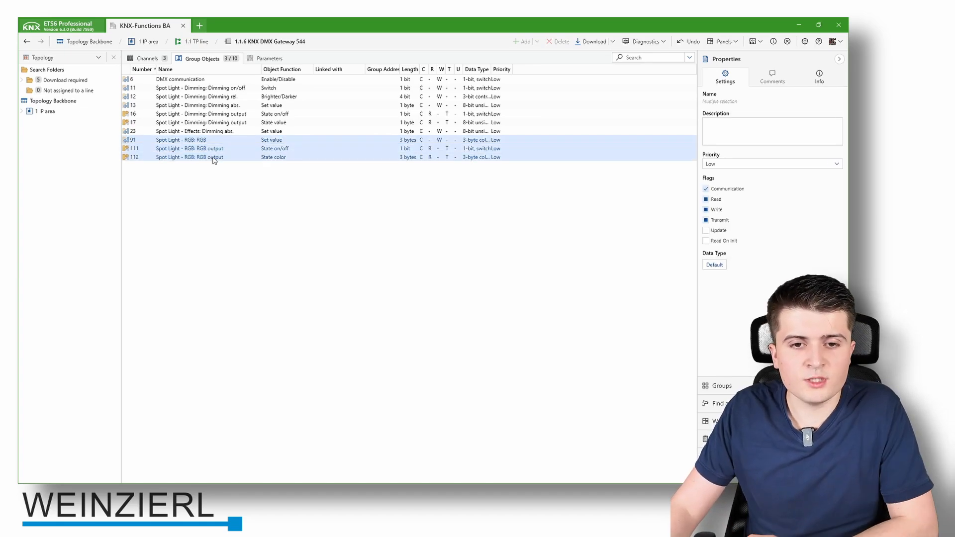
{"action": "left_click", "coordinate": [224, 88]}
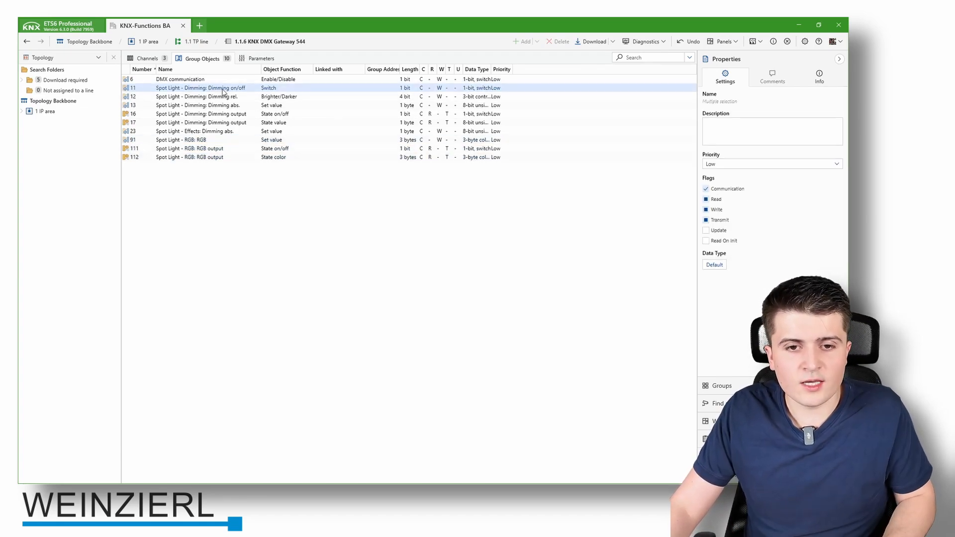
{"action": "left_click", "coordinate": [228, 124], "text": "shift"}
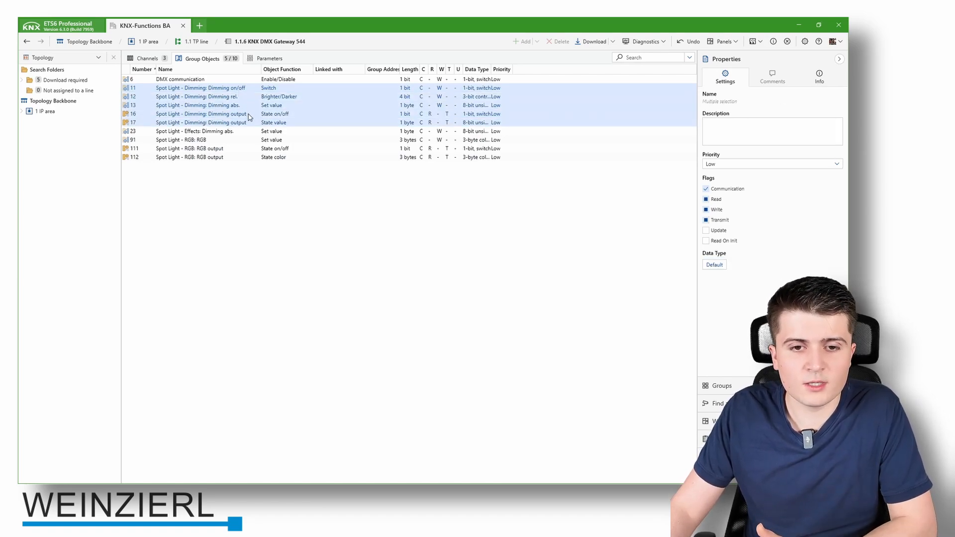
{"action": "left_click", "coordinate": [184, 133]}
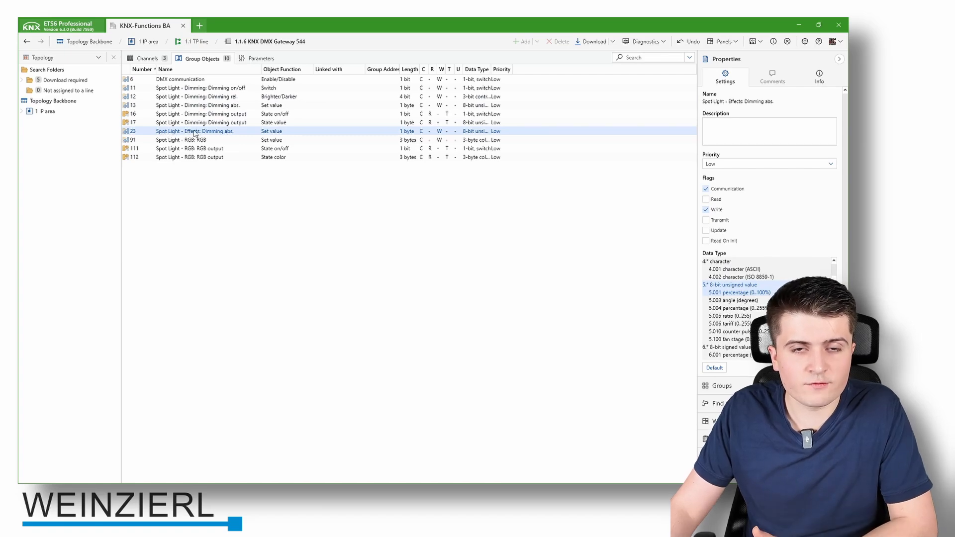
Set the Spot Light - Effects channel's send state to On change and check its state output group objects.
{"action": "left_click", "coordinate": [257, 58]}
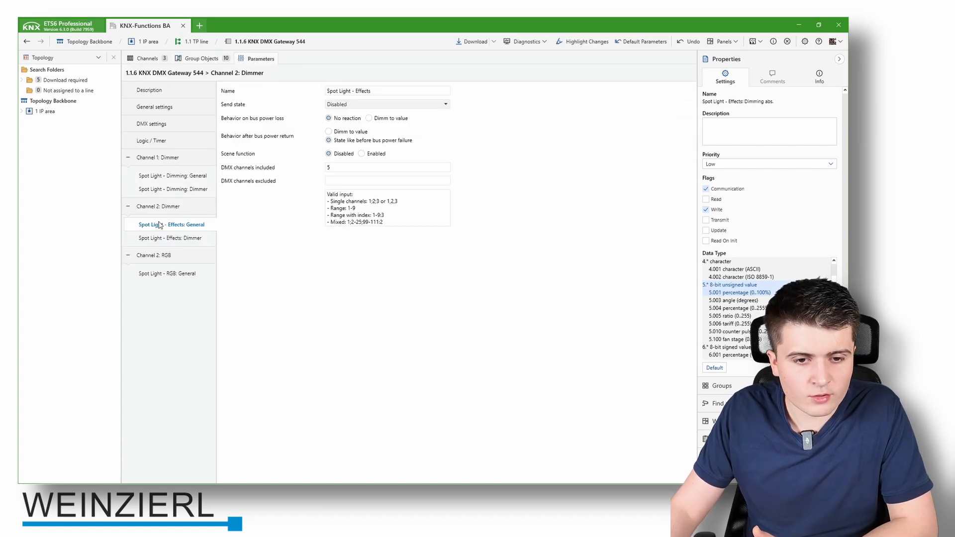
{"action": "left_click", "coordinate": [351, 104]}
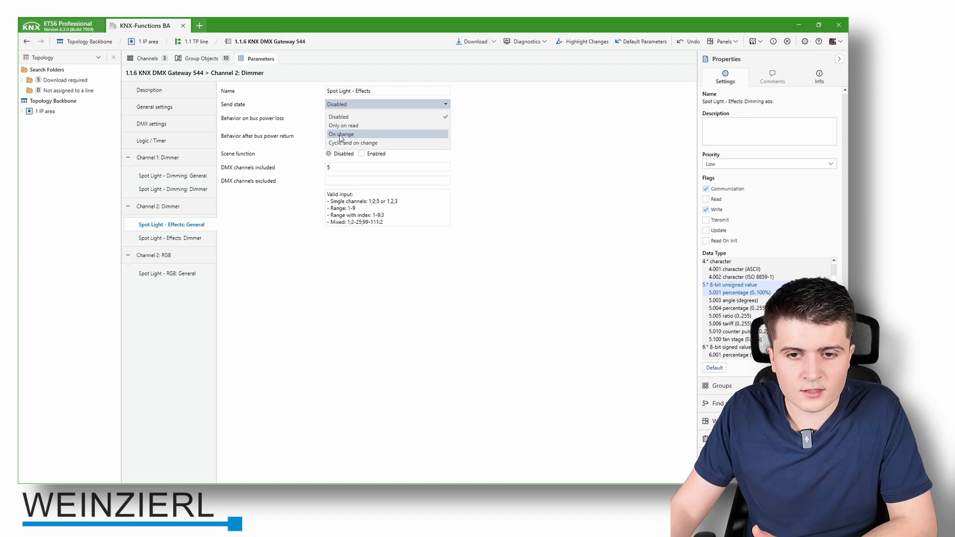
{"action": "left_click", "coordinate": [341, 134]}
{"action": "left_click", "coordinate": [198, 58]}
{"action": "left_click", "coordinate": [241, 140]}
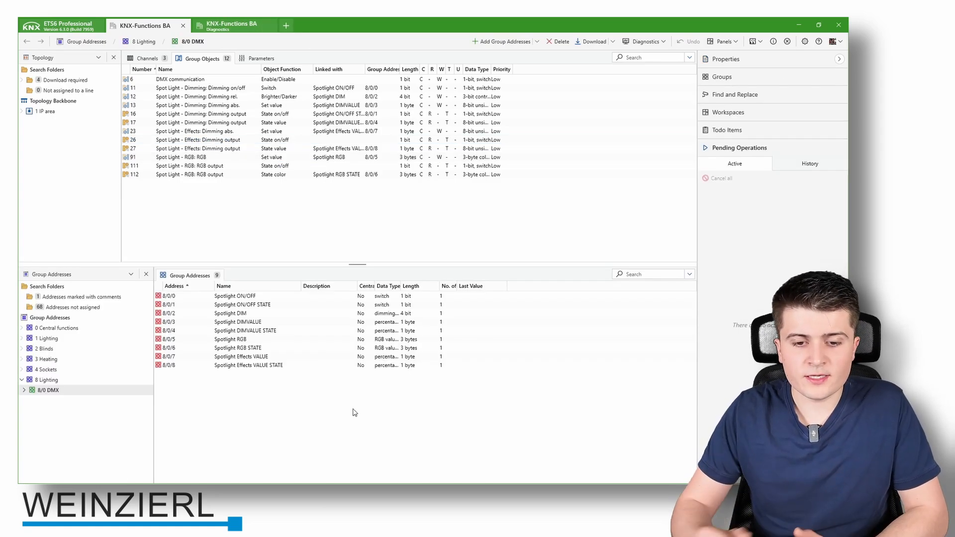
Write the value 100 % to the Spotlight DIMVALUE group address 8/0/3 and check the Spotlight DIMVALUE STATE value.
{"action": "left_click", "coordinate": [232, 324]}
{"action": "right_click", "coordinate": [240, 326]}
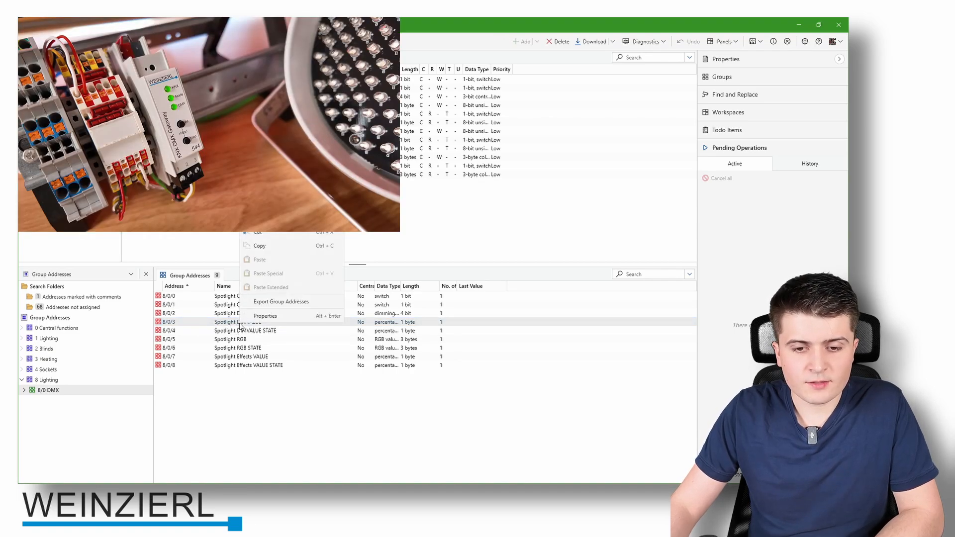
{"action": "left_click", "coordinate": [279, 235]}
{"action": "type", "text": "100"}
{"action": "left_click", "coordinate": [476, 297]}
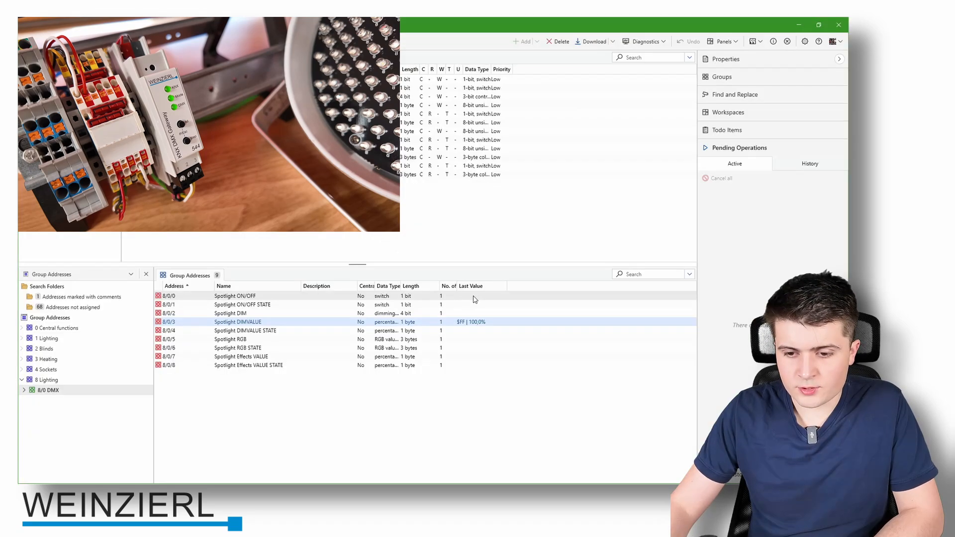
{"action": "left_click", "coordinate": [476, 333]}
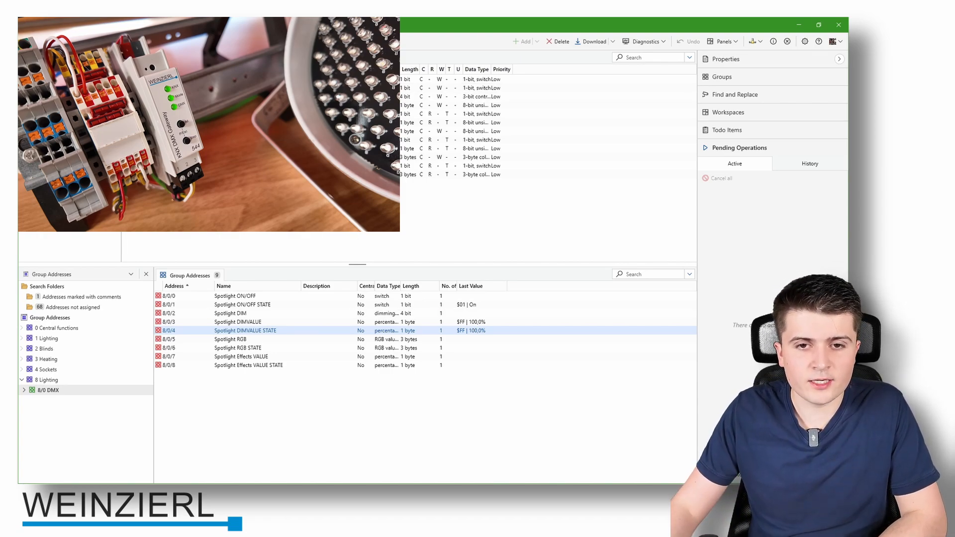
Review the dimmer channel's dimming value fade times in the gateway's parameters and return to the group objects.
{"action": "left_click", "coordinate": [251, 58]}
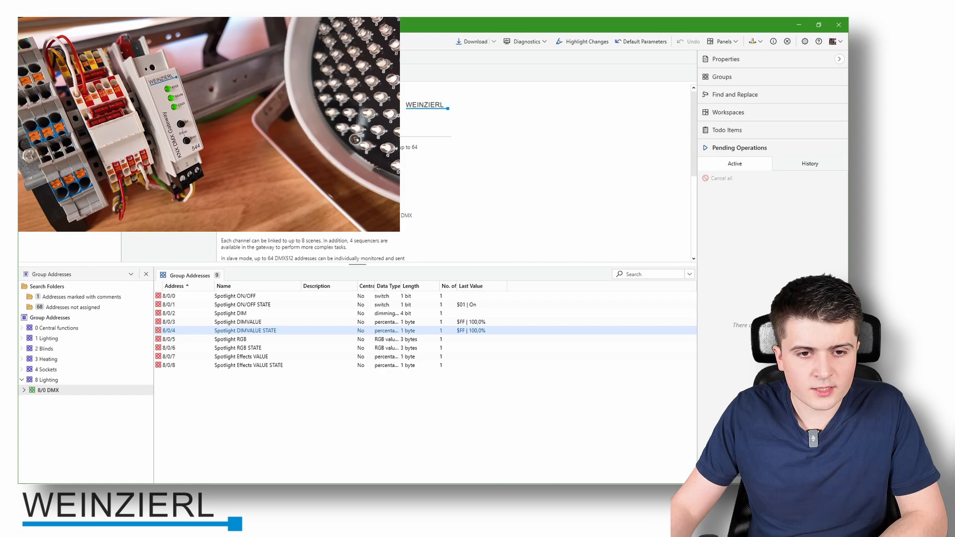
{"action": "left_click", "coordinate": [160, 119]}
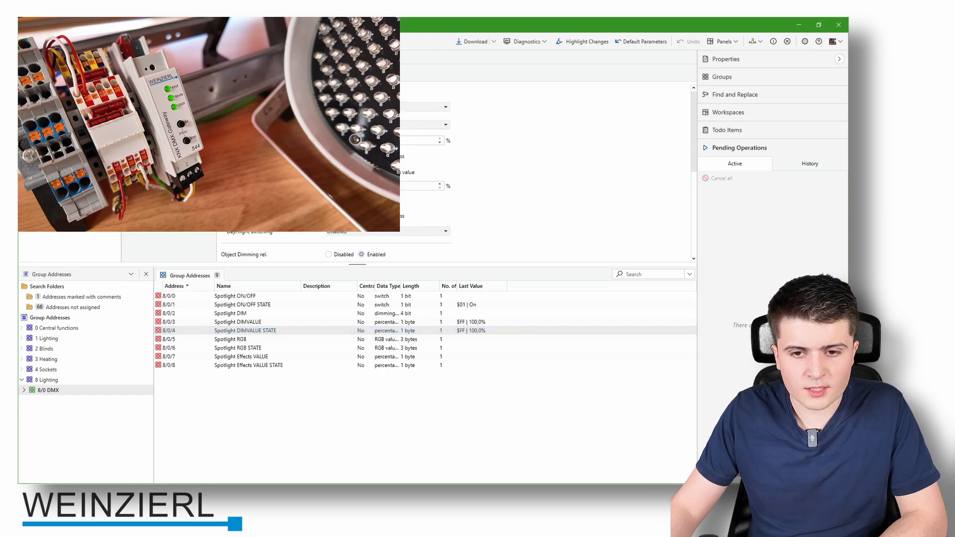
{"action": "scroll", "coordinate": [333, 239], "scroll_direction": "down", "scroll_amount": 3}
{"action": "scroll", "coordinate": [333, 238], "scroll_direction": "down", "scroll_amount": 2}
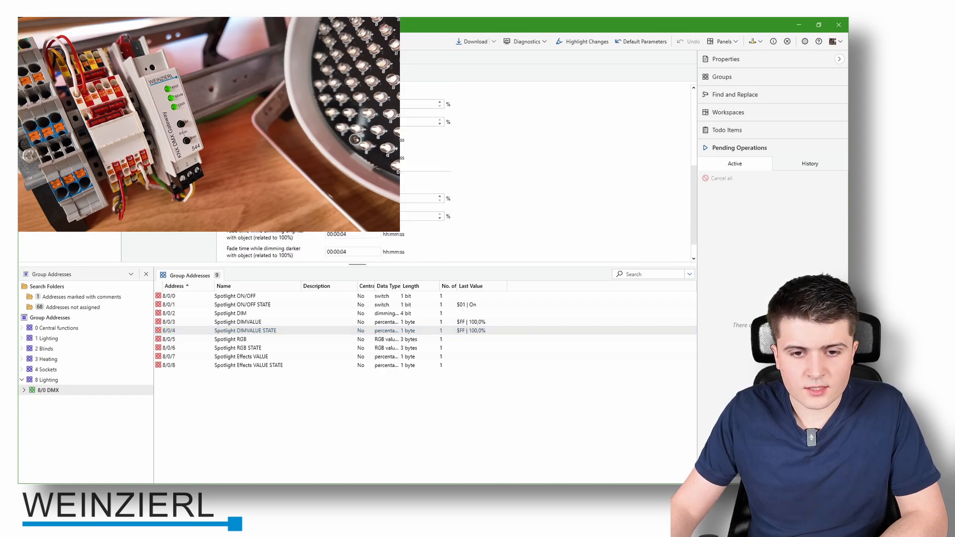
{"action": "scroll", "coordinate": [334, 239], "scroll_direction": "down", "scroll_amount": 1}
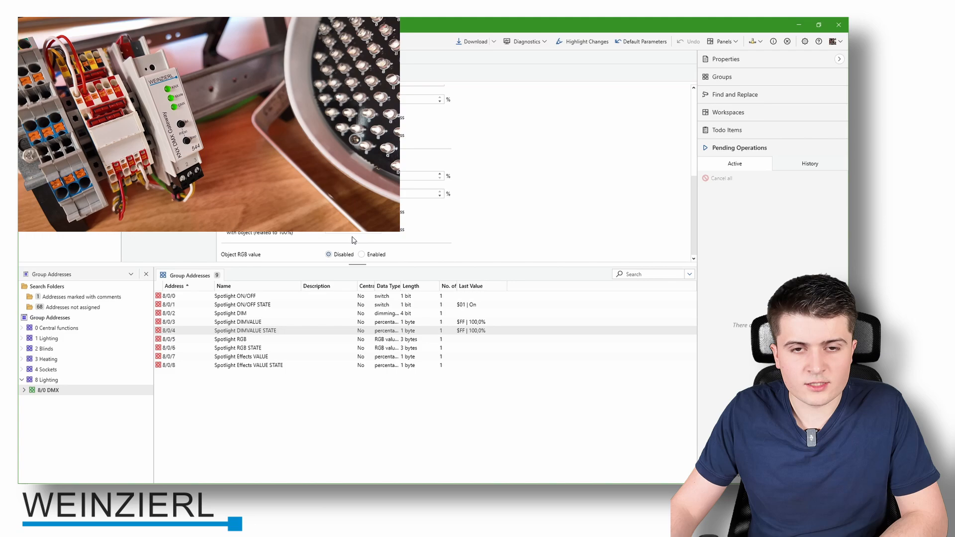
{"action": "left_click", "coordinate": [154, 58]}
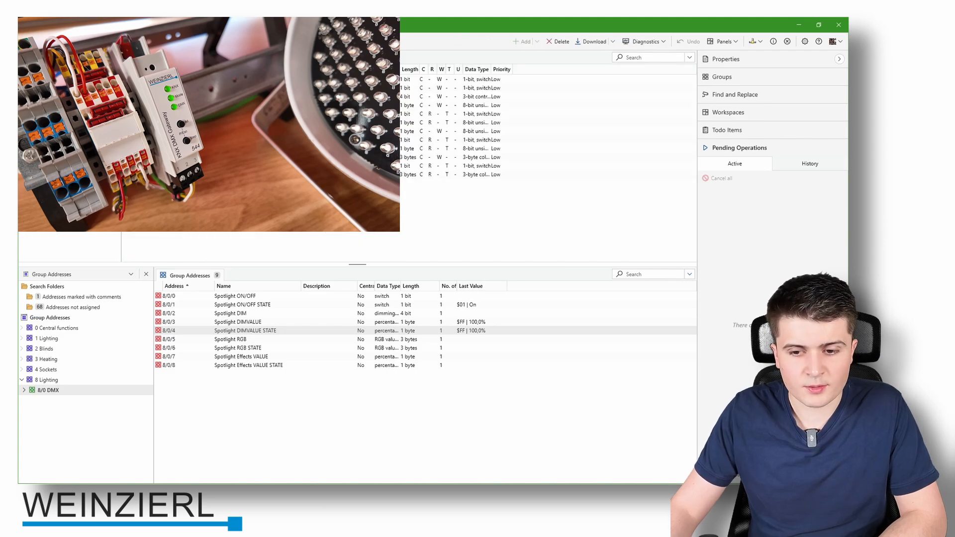
Write the red colour value #FF0000 to the Spotlight RGB group address 8/0/5.
{"action": "left_click", "coordinate": [263, 332]}
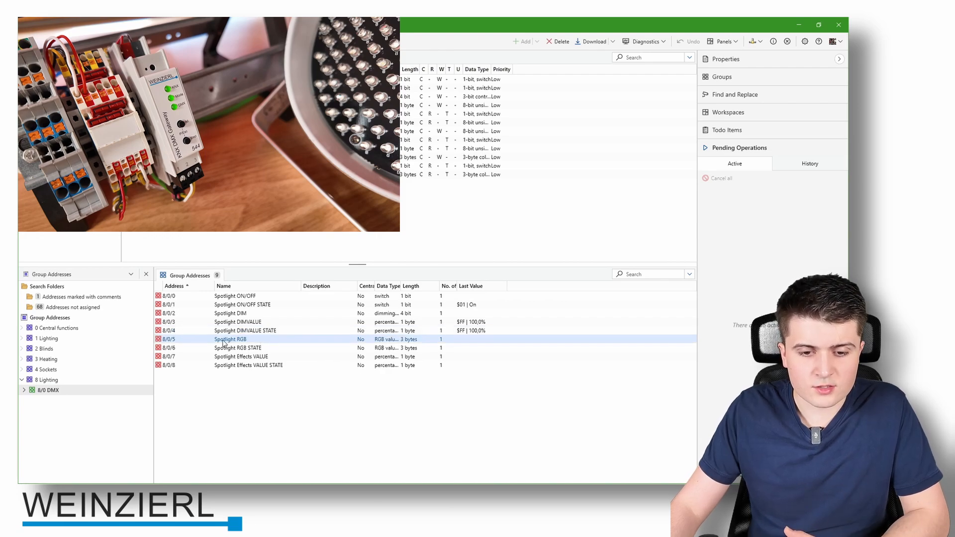
{"action": "right_click", "coordinate": [256, 342]}
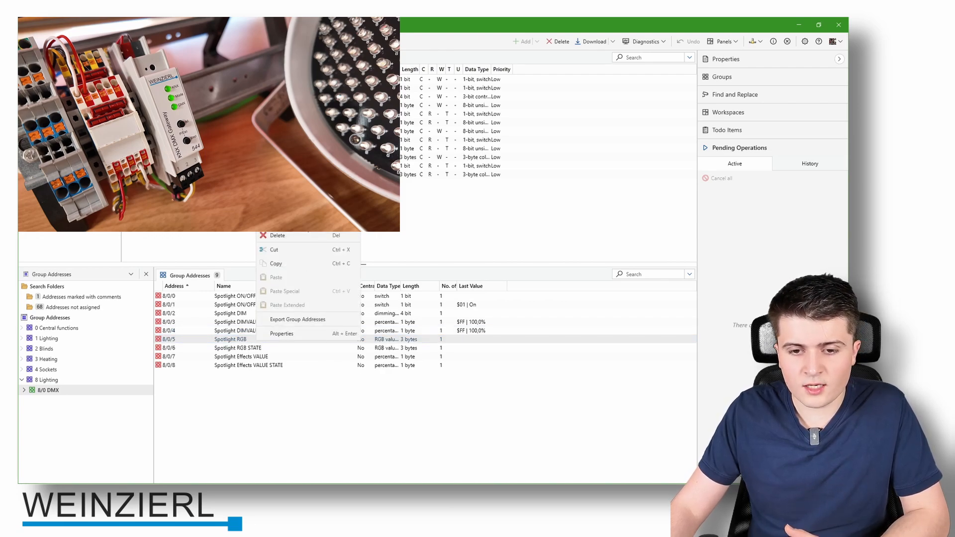
{"action": "left_click", "coordinate": [312, 207]}
{"action": "left_click", "coordinate": [478, 257]}
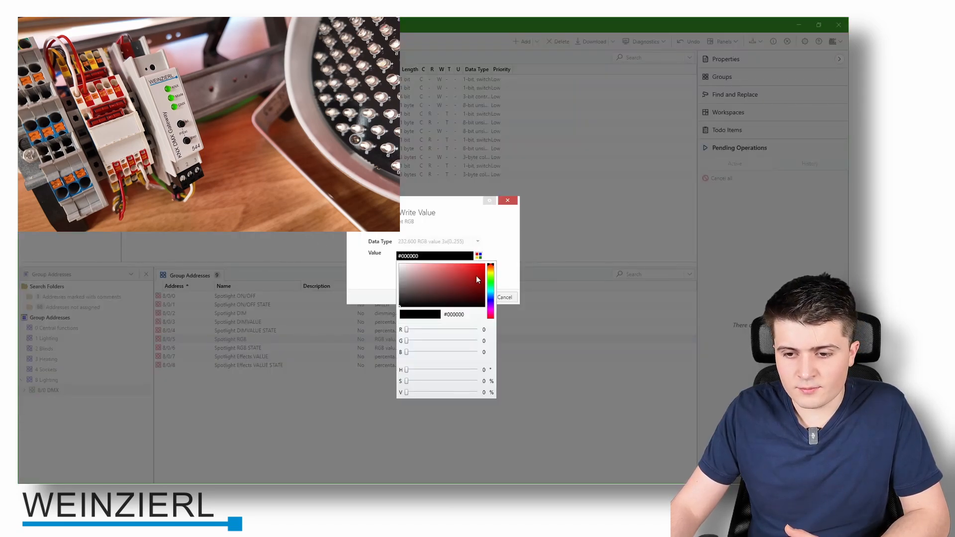
{"action": "left_click_drag", "start_coordinate": [477, 279], "coordinate": [494, 257]}
{"action": "left_click", "coordinate": [503, 251]}
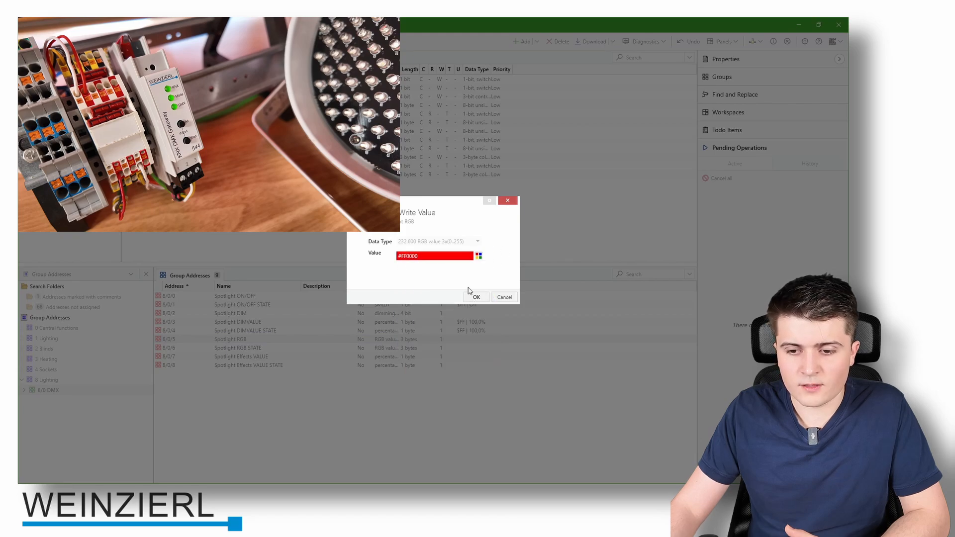
{"action": "left_click", "coordinate": [476, 297]}
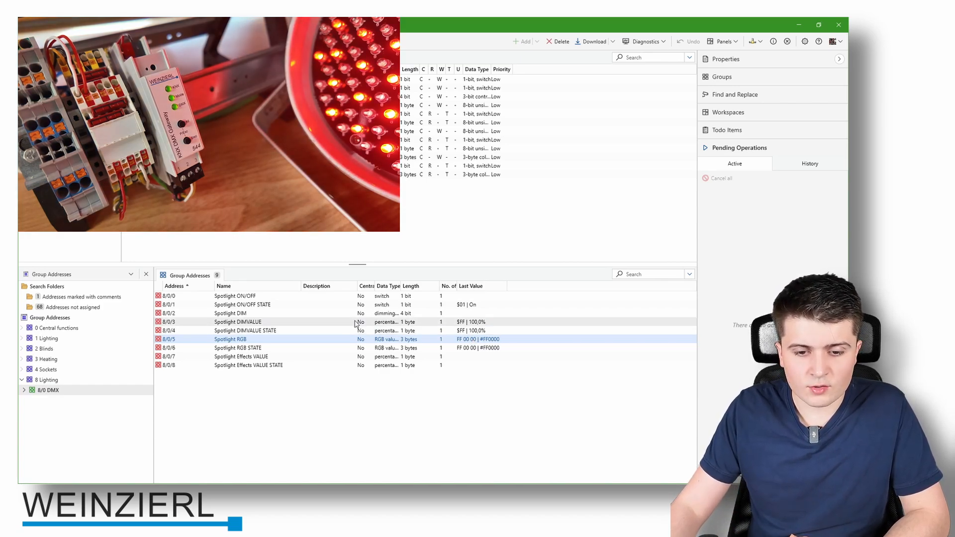
Write the value 20 % to the Spotlight DIMVALUE group address 8/0/3 and check the Spotlight DIMVALUE STATE value.
{"action": "left_click", "coordinate": [337, 323]}
{"action": "right_click", "coordinate": [338, 324]}
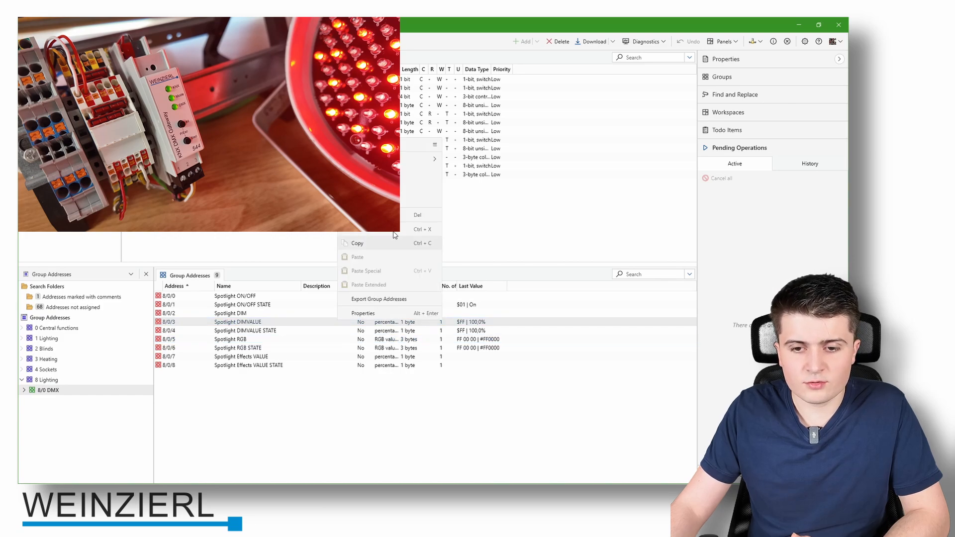
{"action": "left_click", "coordinate": [413, 201]}
{"action": "type", "text": "20"}
{"action": "key", "text": "Return"}
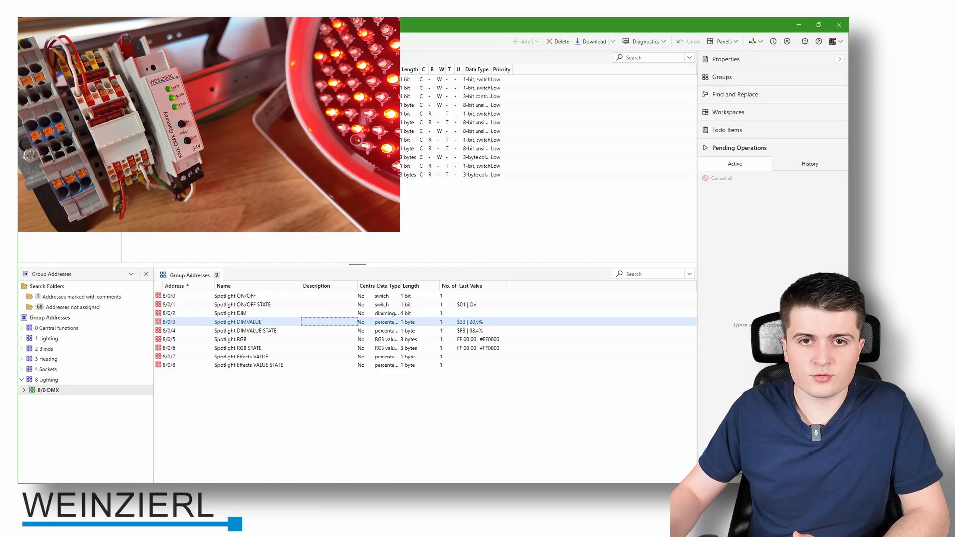
{"action": "left_click", "coordinate": [451, 331]}
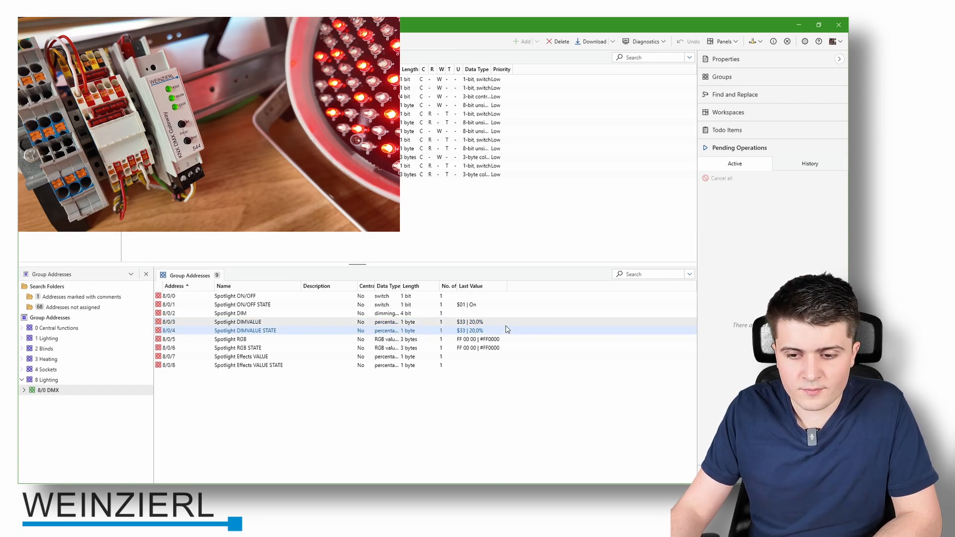
Write the green colour value #00FF97 to the Spotlight RGB group address 8/0/5.
{"action": "right_click", "coordinate": [392, 340]}
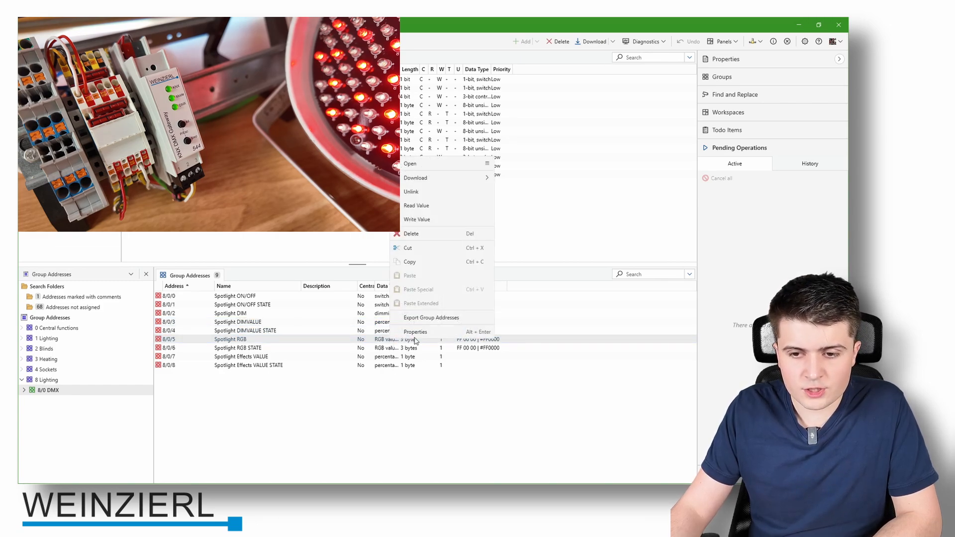
{"action": "left_click", "coordinate": [458, 220]}
{"action": "left_click", "coordinate": [479, 256]}
{"action": "left_click", "coordinate": [491, 278]}
{"action": "left_click", "coordinate": [492, 288]}
{"action": "left_click", "coordinate": [485, 265]}
{"action": "left_click", "coordinate": [500, 267]}
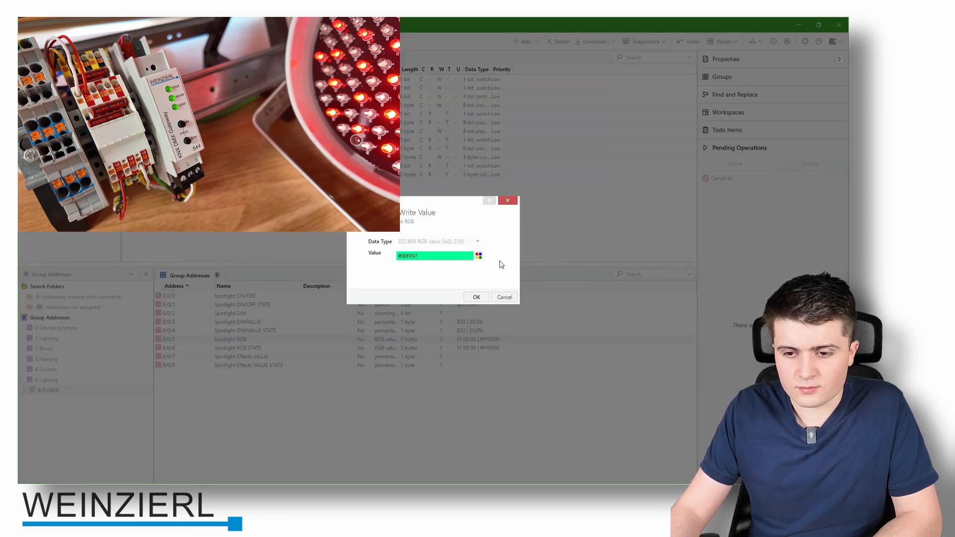
{"action": "left_click", "coordinate": [472, 297]}
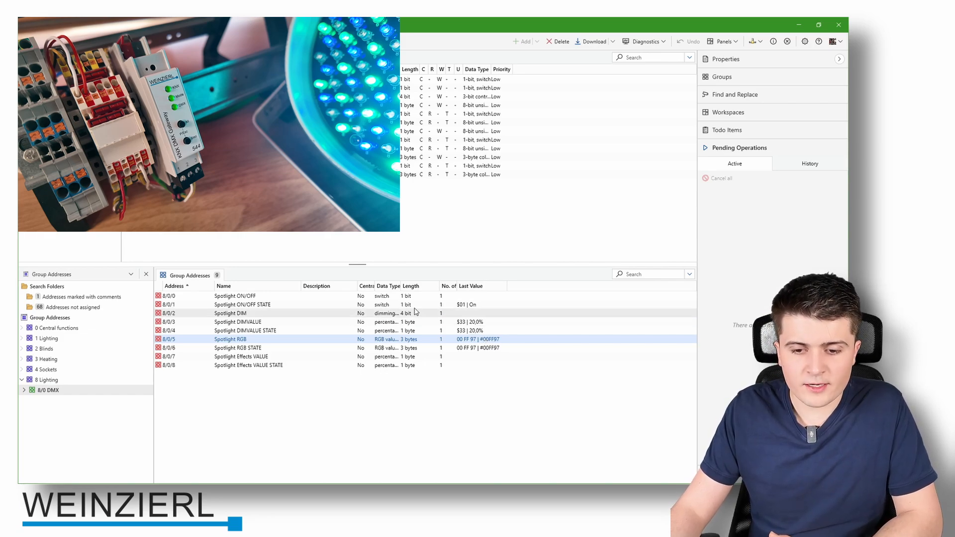
Switch the spot light off and back on by writing Off and On to the Spotlight ON/OFF group address 8/0/0.
{"action": "left_click", "coordinate": [321, 297]}
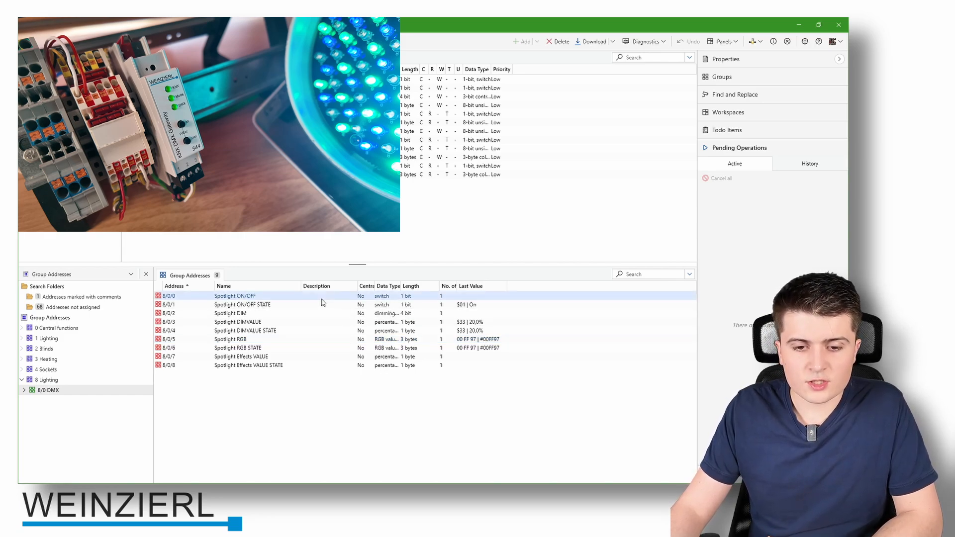
{"action": "right_click", "coordinate": [243, 298]}
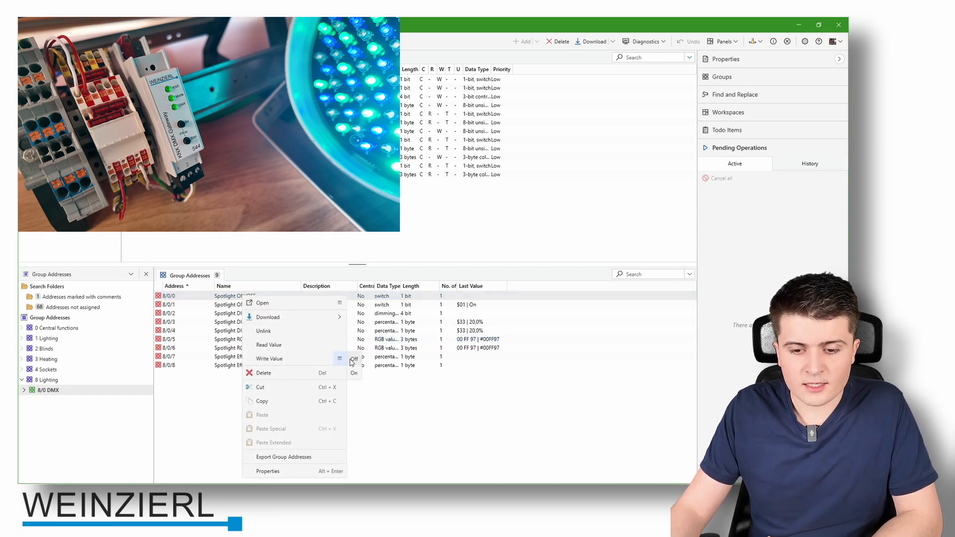
{"action": "left_click", "coordinate": [354, 358]}
{"action": "right_click", "coordinate": [282, 298]}
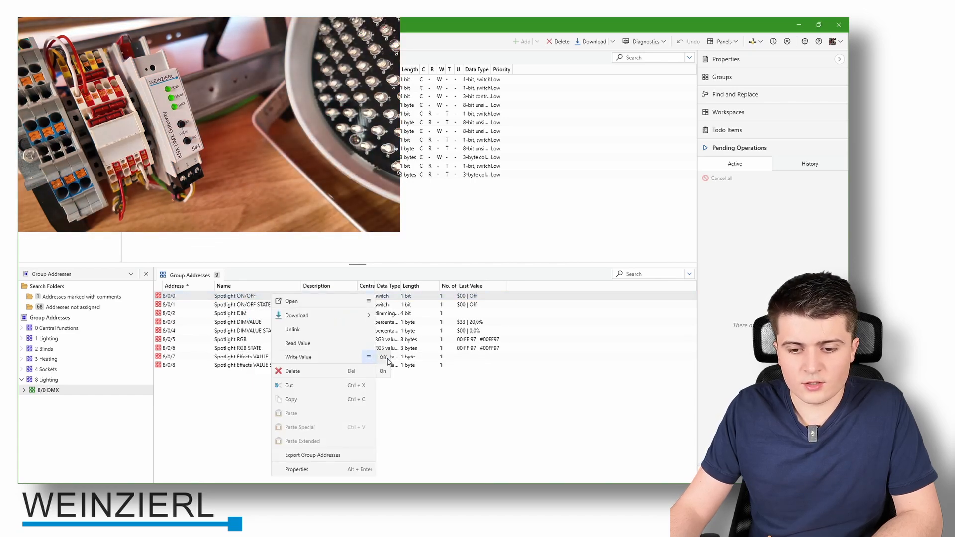
{"action": "left_click", "coordinate": [393, 369]}
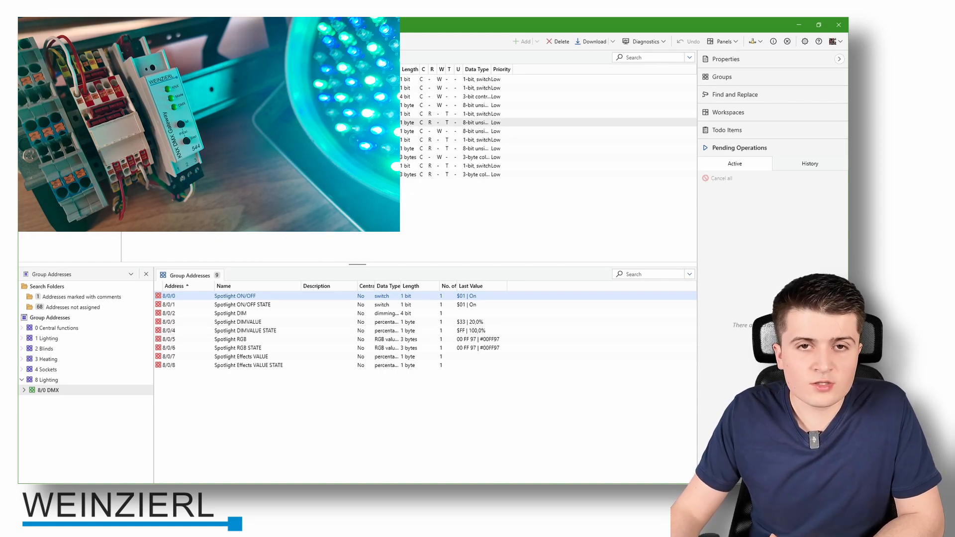
Review the dimming channel's options for behavior on an ON telegram when the dimmer is off, and return to the group objects.
{"action": "left_click", "coordinate": [271, 61]}
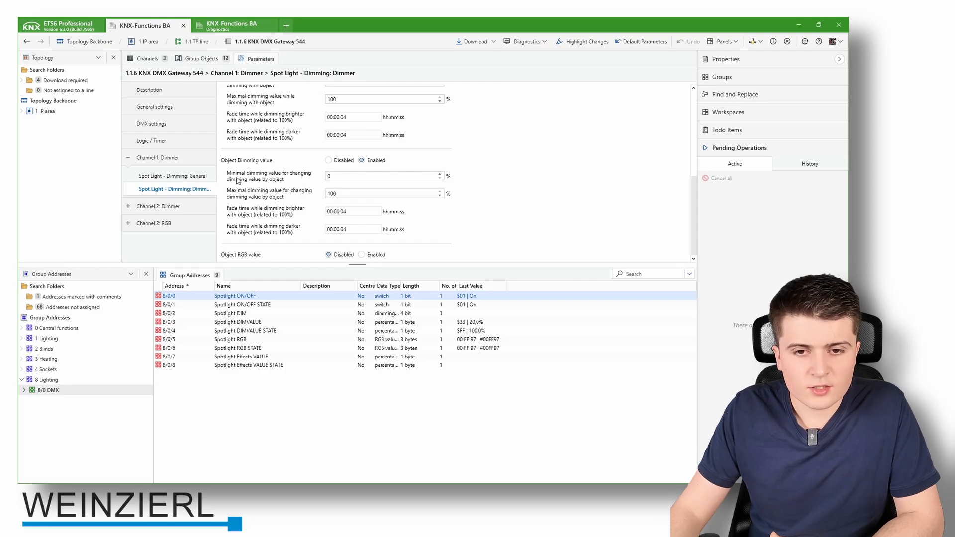
{"action": "scroll", "coordinate": [238, 180], "scroll_direction": "up", "scroll_amount": 5}
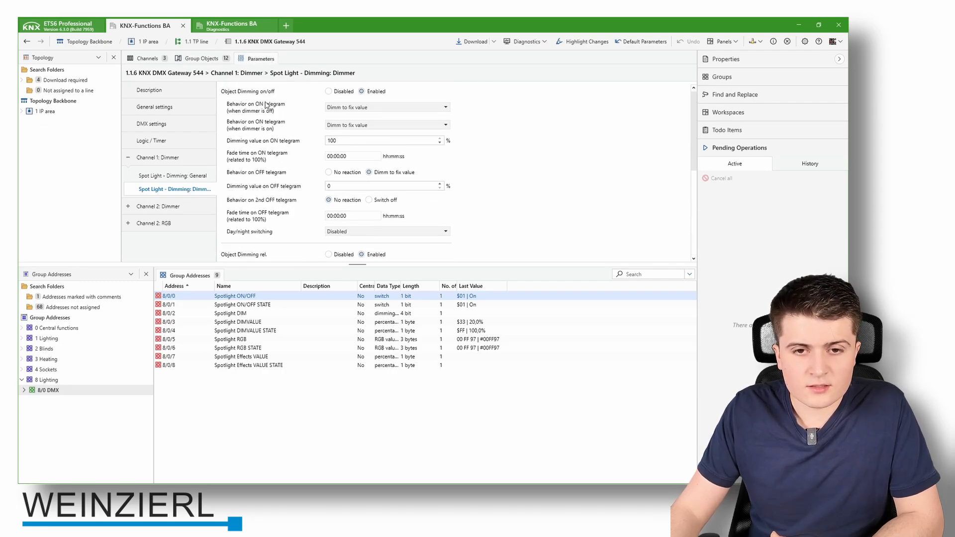
{"action": "left_click", "coordinate": [344, 107]}
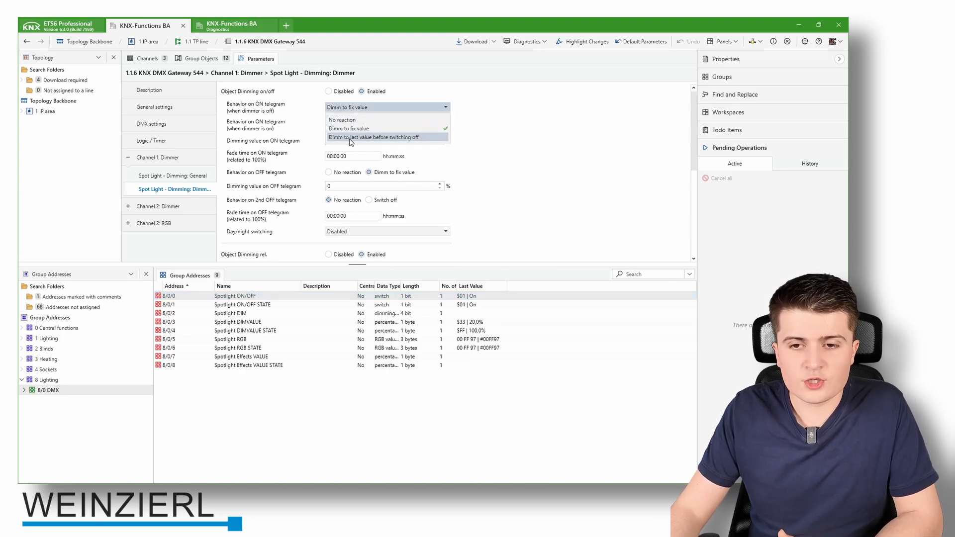
{"action": "left_click", "coordinate": [488, 131]}
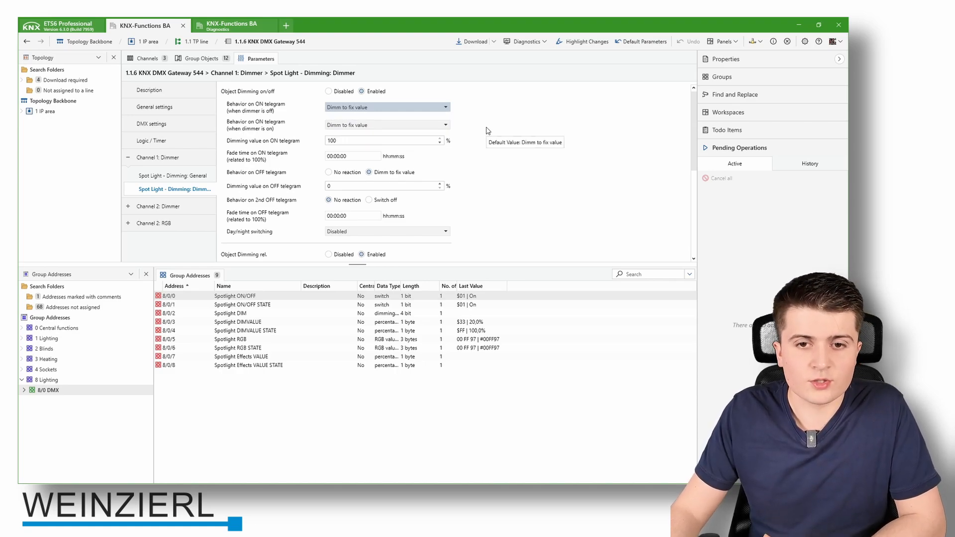
{"action": "left_click", "coordinate": [201, 60]}
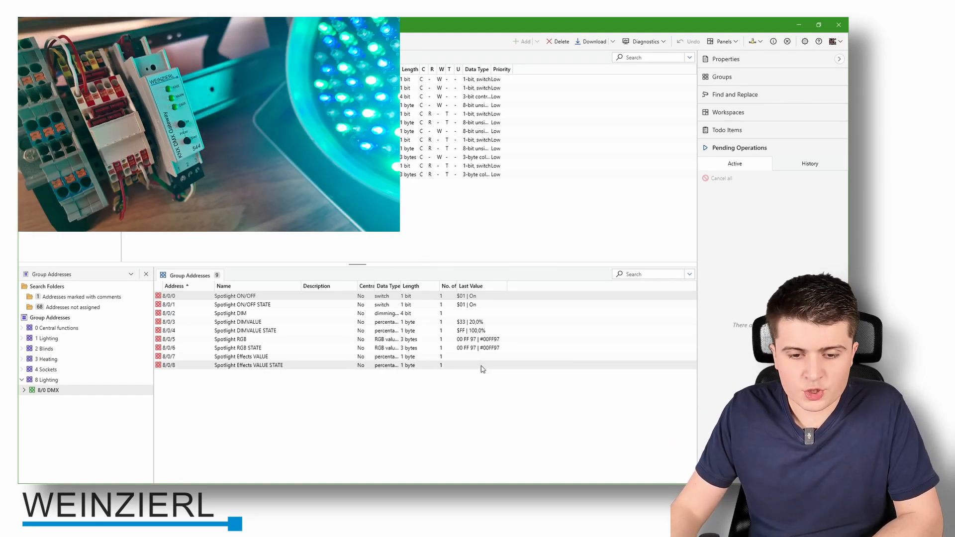
{"action": "right_click", "coordinate": [312, 357]}
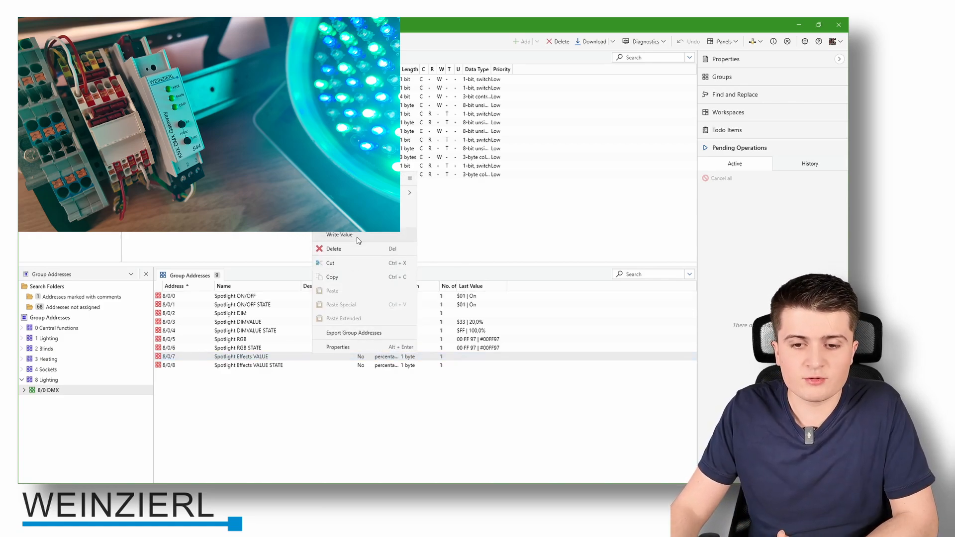
{"action": "left_click", "coordinate": [340, 235]}
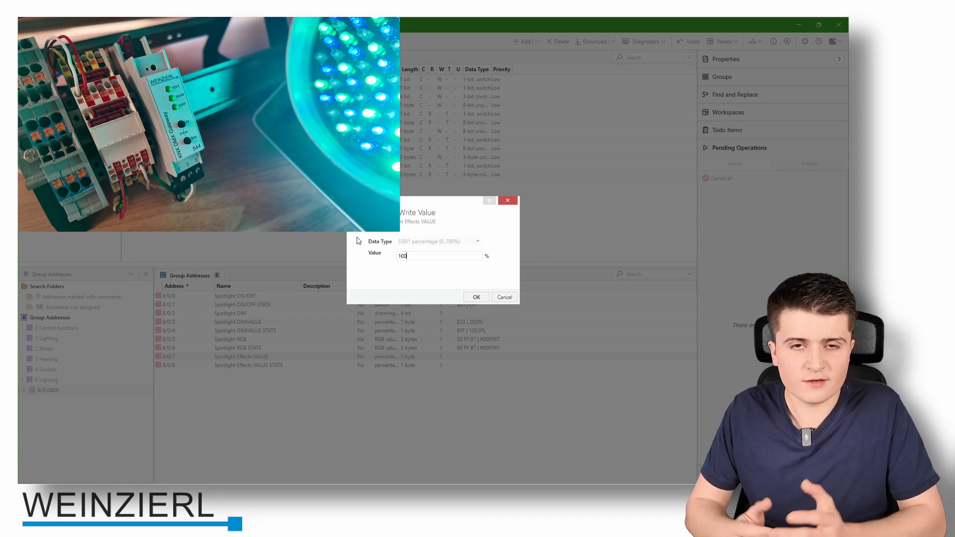
{"action": "key", "text": "Return"}
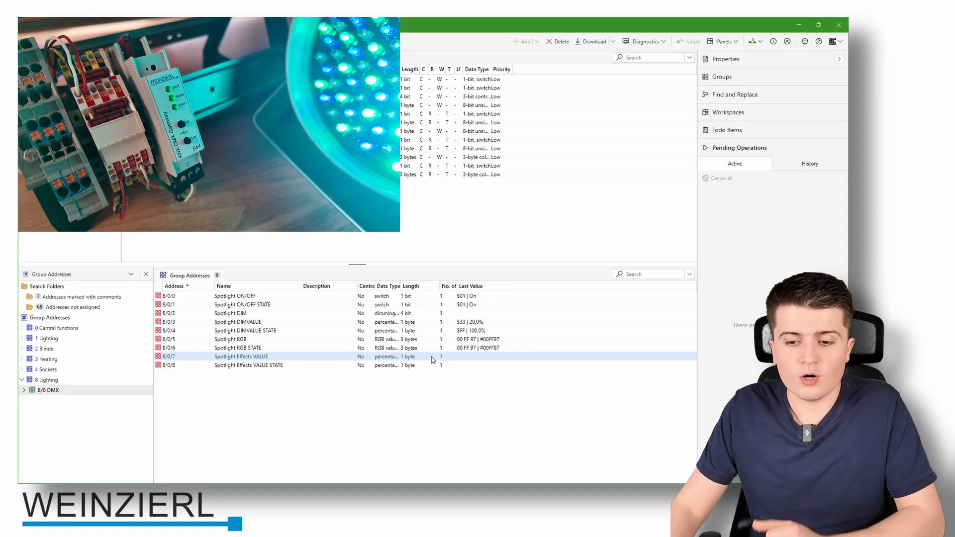
Change the data type of the Spotlight Effects VALUE group address 8/0/7 to 5.* 8-bit unsigned value.
{"action": "left_click", "coordinate": [723, 65]}
{"action": "left_click", "coordinate": [753, 236]}
{"action": "scroll", "coordinate": [744, 285], "scroll_direction": "up", "scroll_amount": 2}
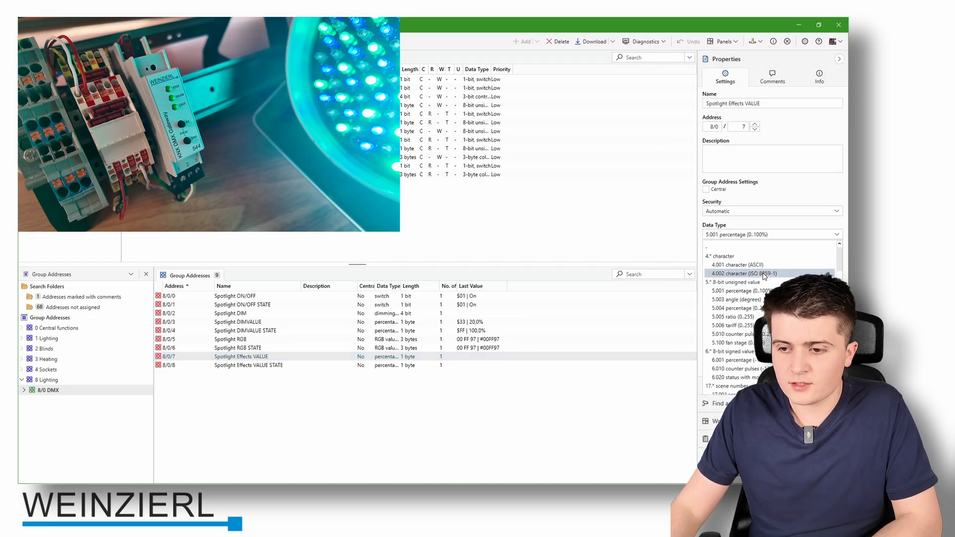
{"action": "left_click", "coordinate": [745, 283]}
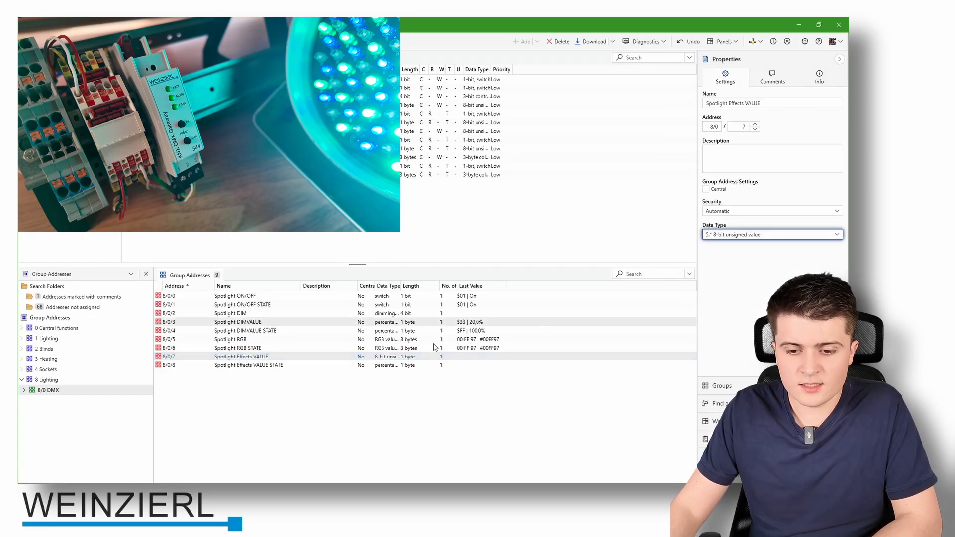
Write the value 255 and then 0 to the Spotlight Effects VALUE group address 8/0/7.
{"action": "right_click", "coordinate": [338, 357]}
{"action": "left_click", "coordinate": [388, 244]}
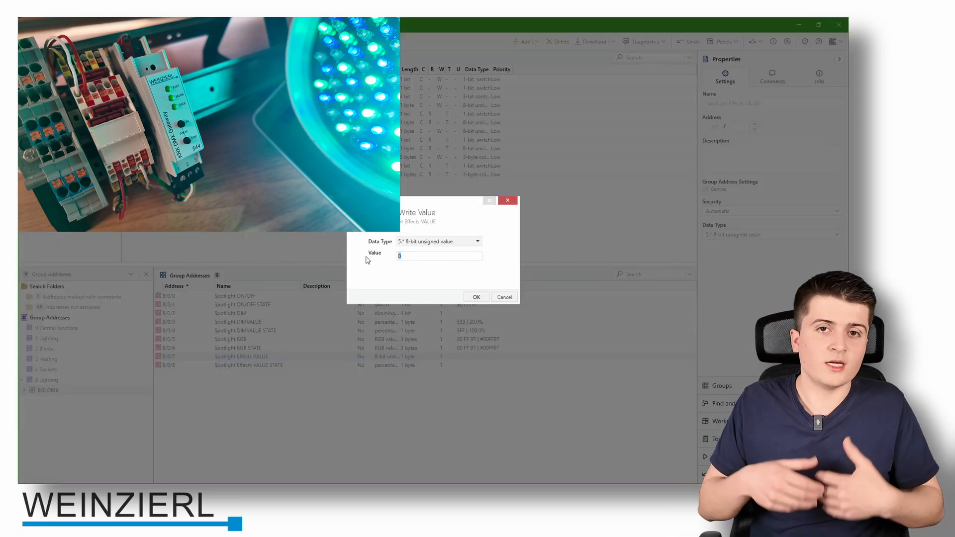
{"action": "type", "text": "255"}
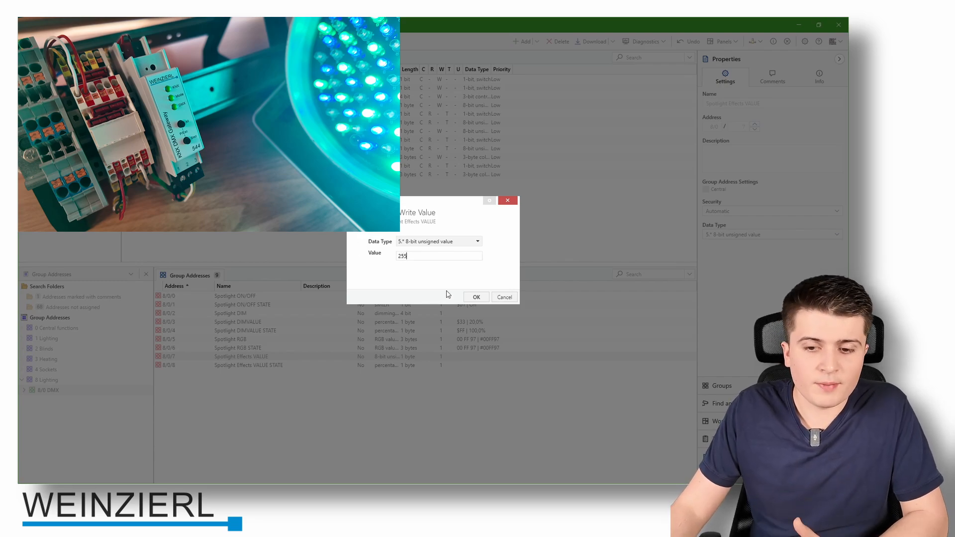
{"action": "left_click", "coordinate": [476, 297]}
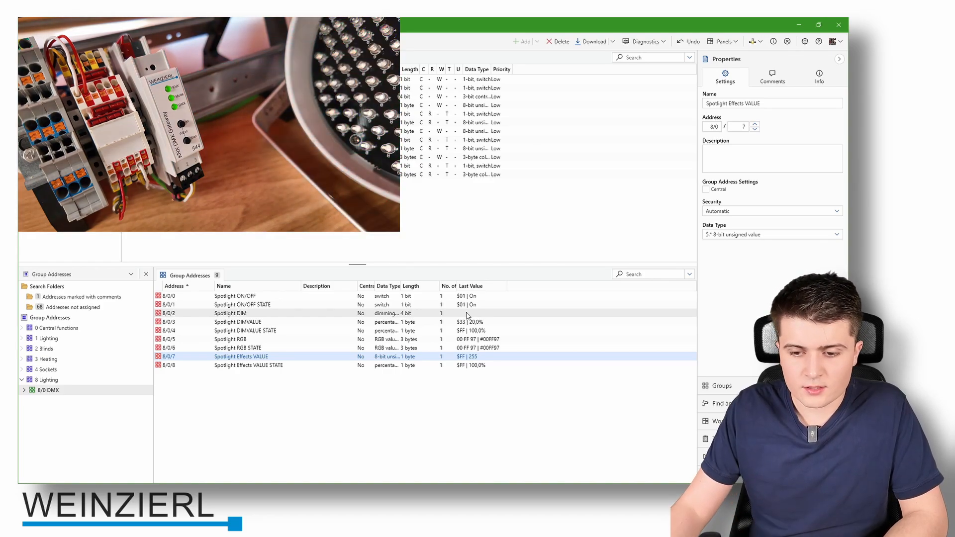
{"action": "right_click", "coordinate": [463, 357]}
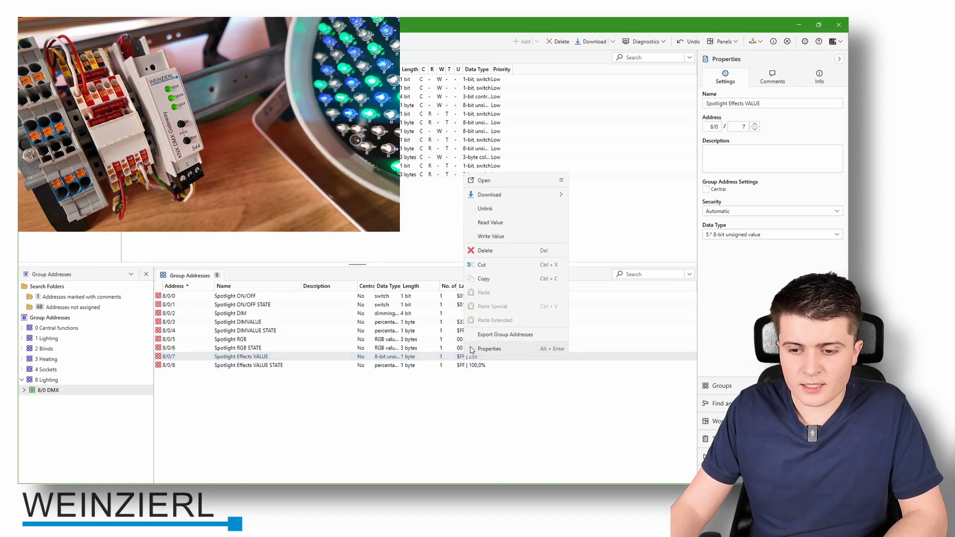
{"action": "left_click", "coordinate": [505, 240]}
{"action": "left_click", "coordinate": [477, 298]}
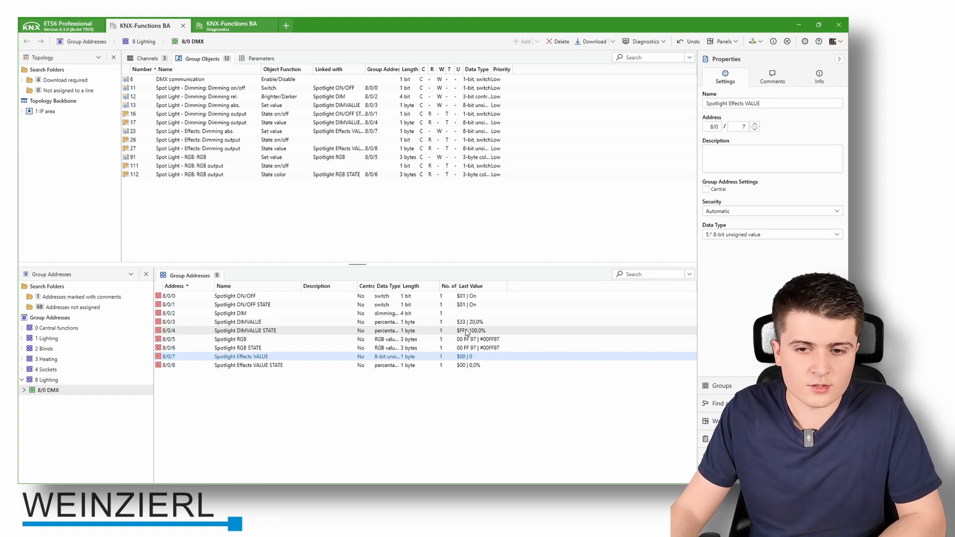
Close the group address list and open the DMX settings in the KNX DMX Gateway 544's parameters.
{"action": "left_click", "coordinate": [218, 175]}
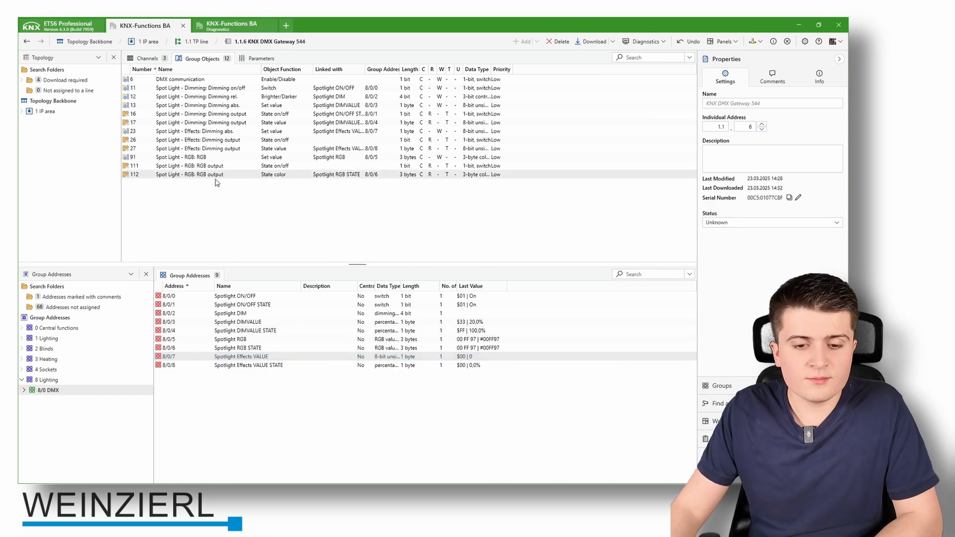
{"action": "left_click", "coordinate": [145, 274]}
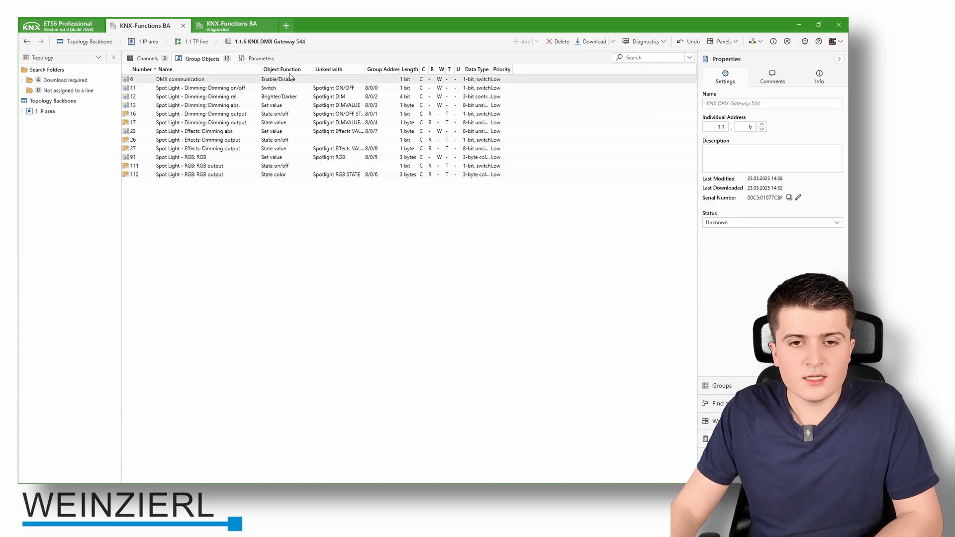
{"action": "left_click", "coordinate": [271, 59]}
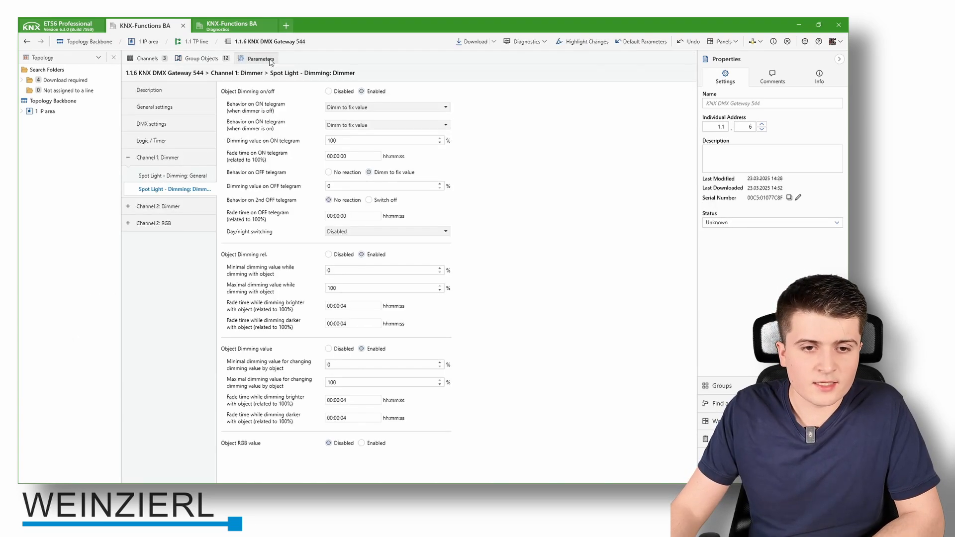
{"action": "left_click", "coordinate": [128, 158]}
{"action": "left_click", "coordinate": [150, 126]}
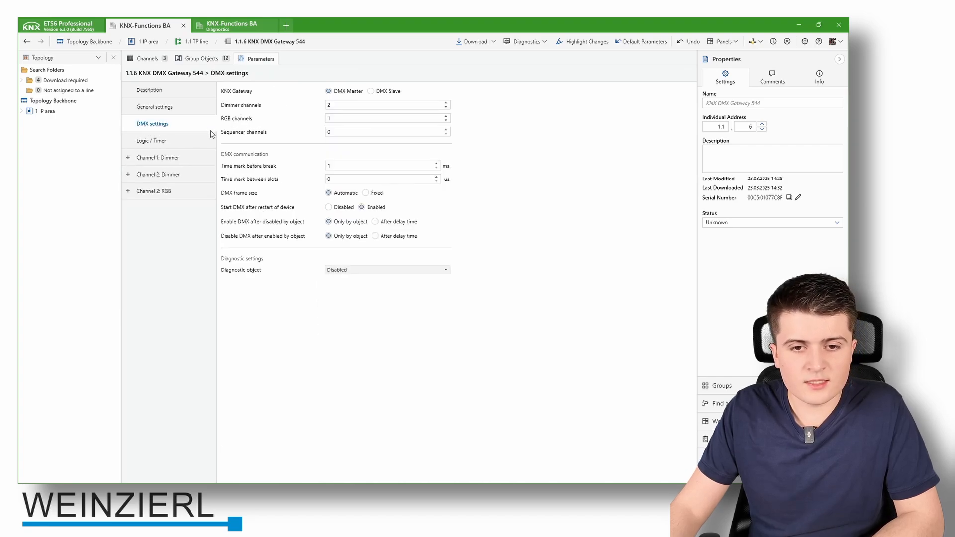
Set the number of sequencer channels to 1 and open the parameters of Sequencer 1.
{"action": "left_click", "coordinate": [446, 129]}
{"action": "left_click", "coordinate": [128, 208]}
{"action": "left_click", "coordinate": [154, 228]}
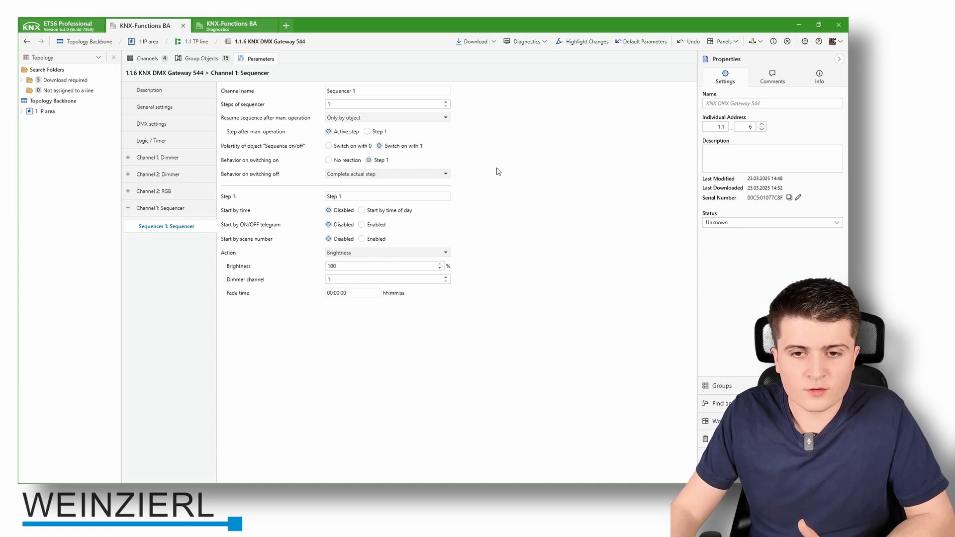
Set Sequencer 1 to 3 steps and make Step 1 a Color action with #FF0000 on RGB channel 2.
{"action": "left_click", "coordinate": [446, 102]}
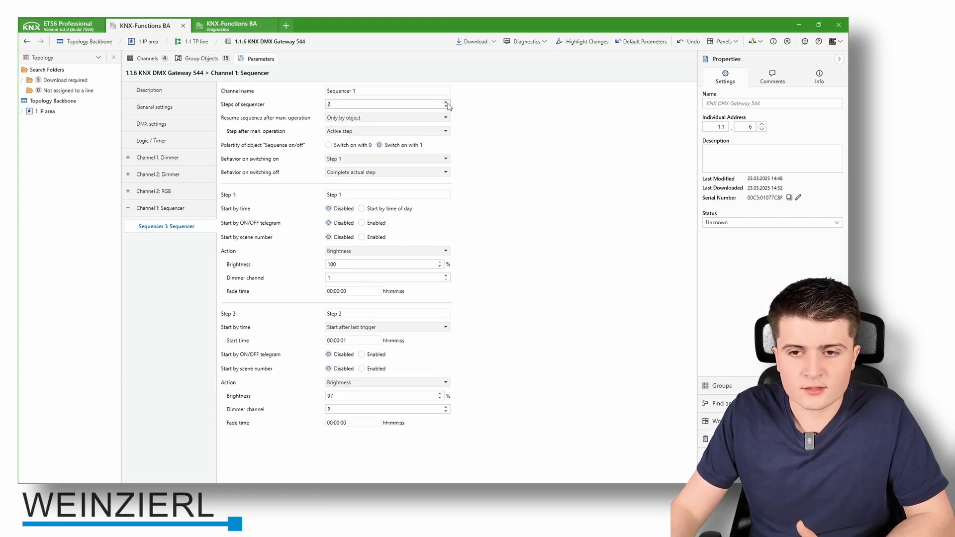
{"action": "left_click", "coordinate": [446, 102]}
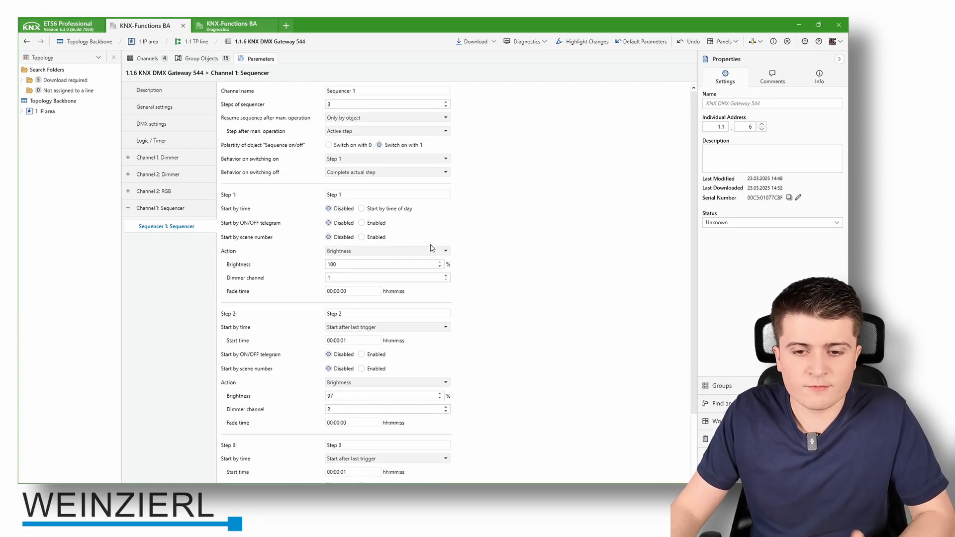
{"action": "left_click", "coordinate": [386, 256]}
{"action": "left_click", "coordinate": [327, 271]}
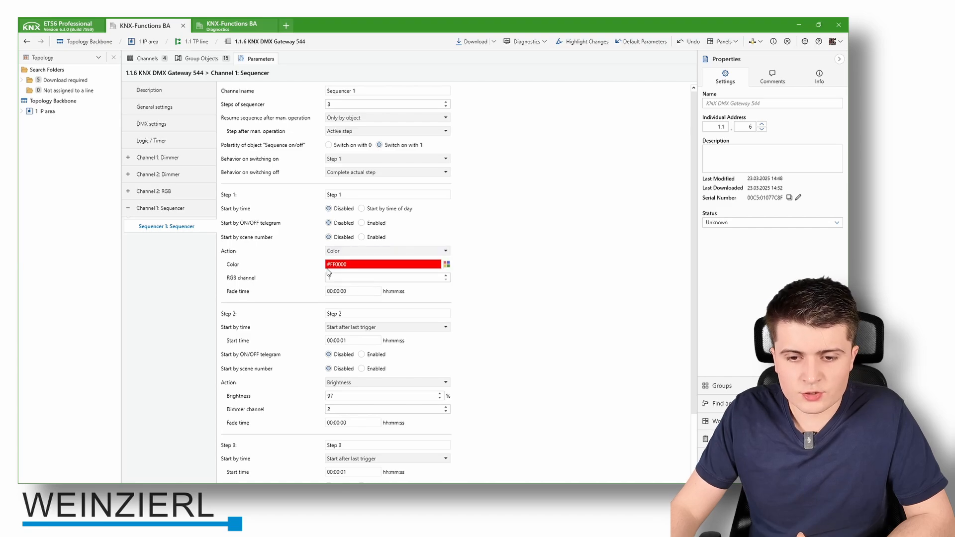
{"action": "left_click", "coordinate": [446, 275]}
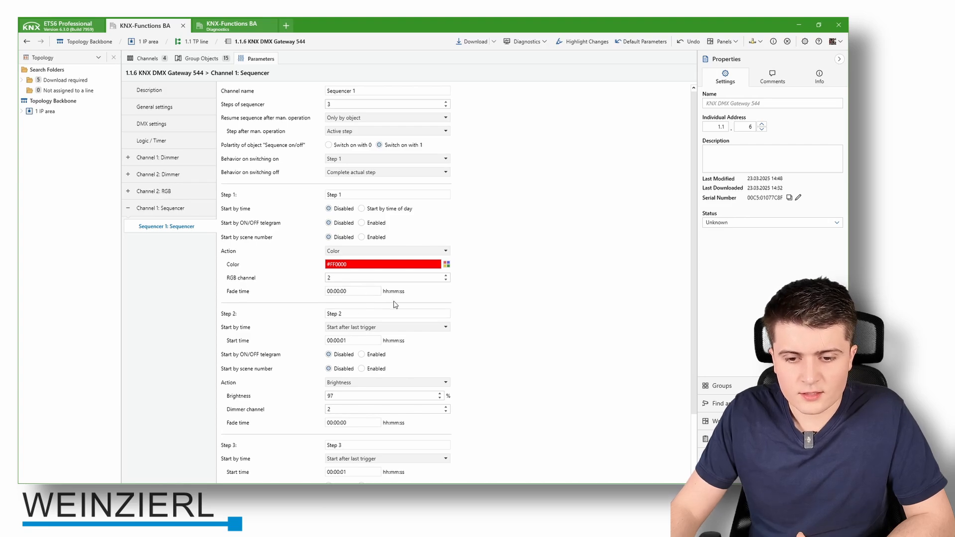
Change Step 2's action to Color and set its colour to #0000FF.
{"action": "scroll", "coordinate": [396, 304], "scroll_direction": "down", "scroll_amount": 1}
{"action": "left_click", "coordinate": [374, 308]}
{"action": "left_click", "coordinate": [374, 309]}
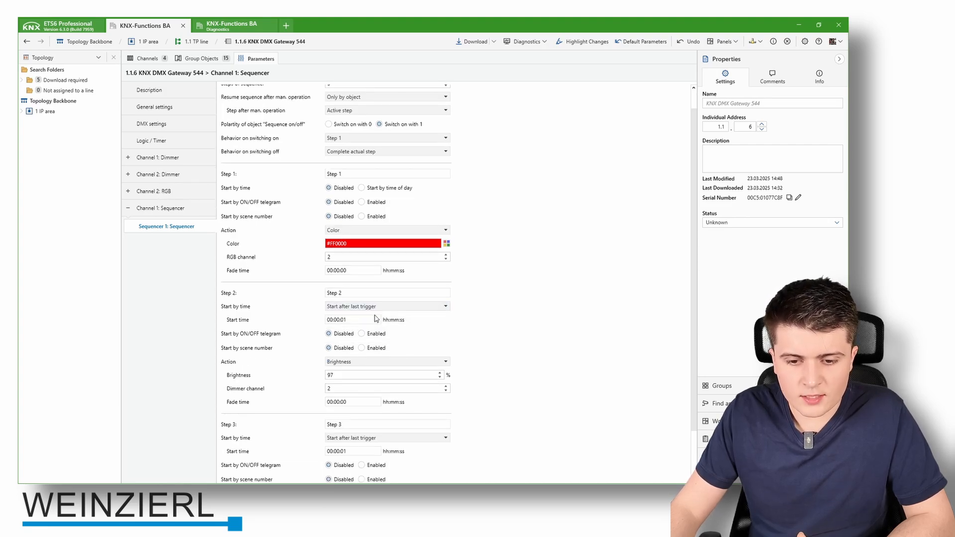
{"action": "left_click", "coordinate": [367, 363]}
{"action": "left_click", "coordinate": [349, 409]}
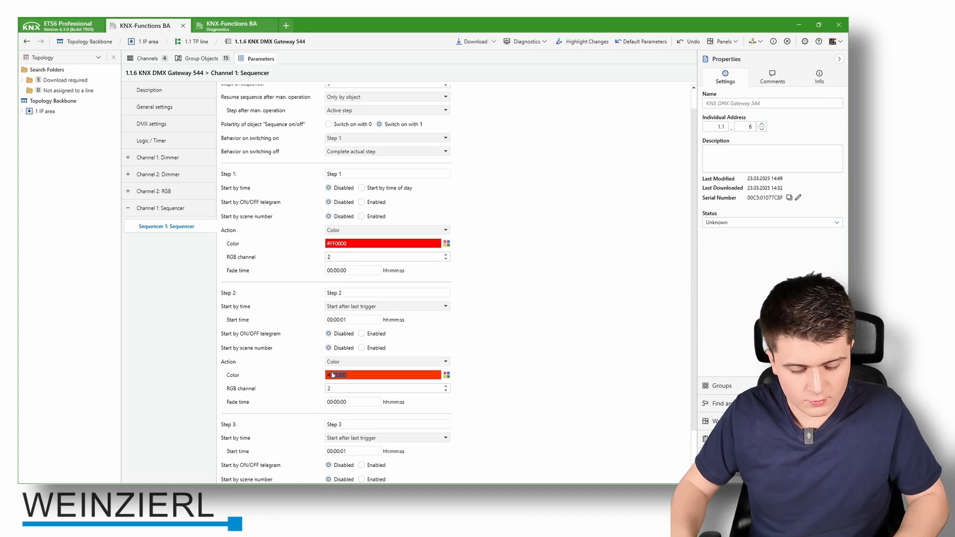
{"action": "type", "text": "00F00"}
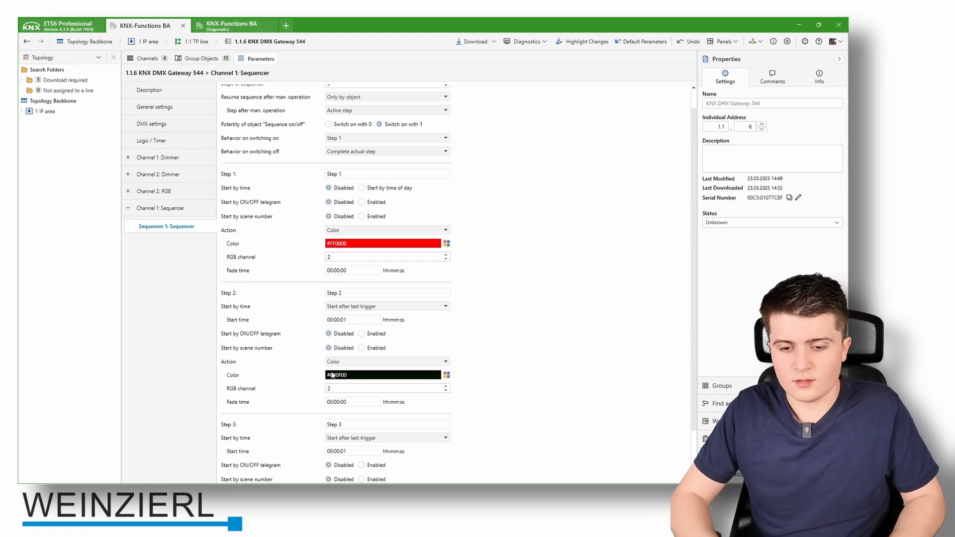
{"action": "type", "text": "F"}
Change Step 3's action to Start loop.
{"action": "scroll", "coordinate": [573, 359], "scroll_direction": "down", "scroll_amount": 2}
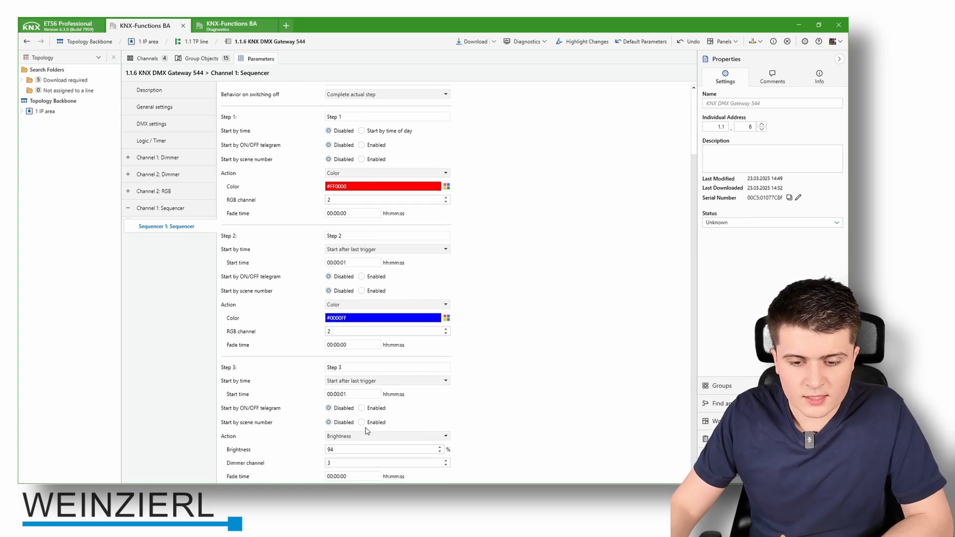
{"action": "left_click", "coordinate": [342, 436]}
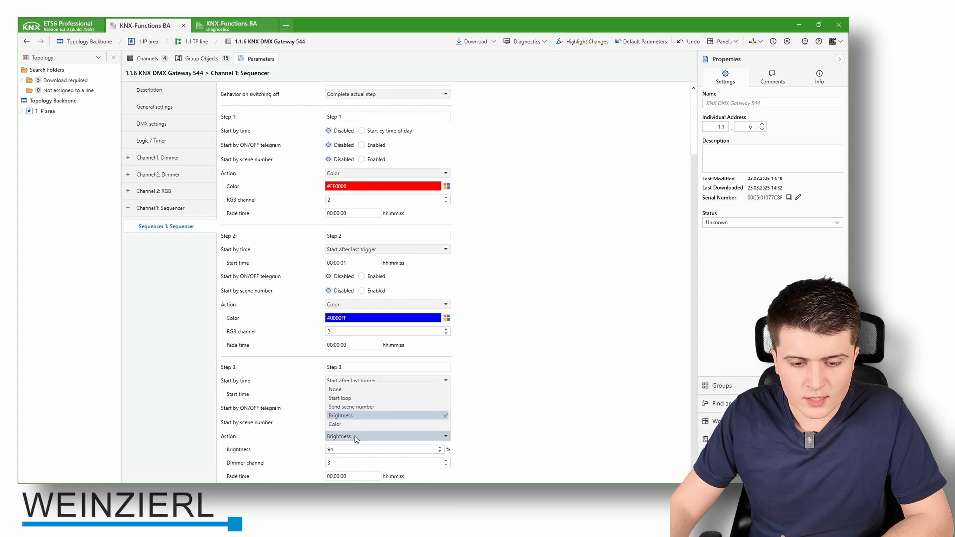
{"action": "left_click", "coordinate": [340, 398]}
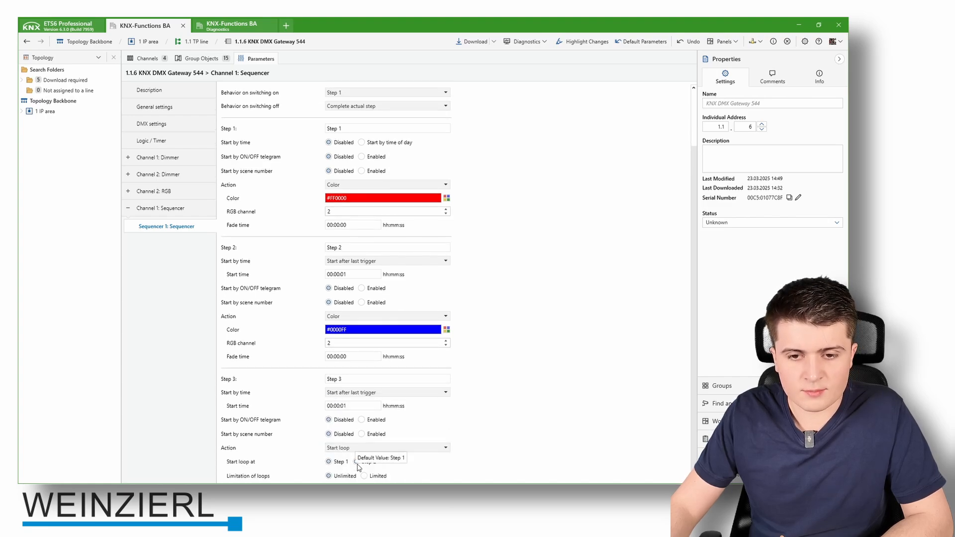
{"action": "scroll", "coordinate": [483, 438], "scroll_direction": "up", "scroll_amount": 3}
{"action": "left_click", "coordinate": [351, 246]}
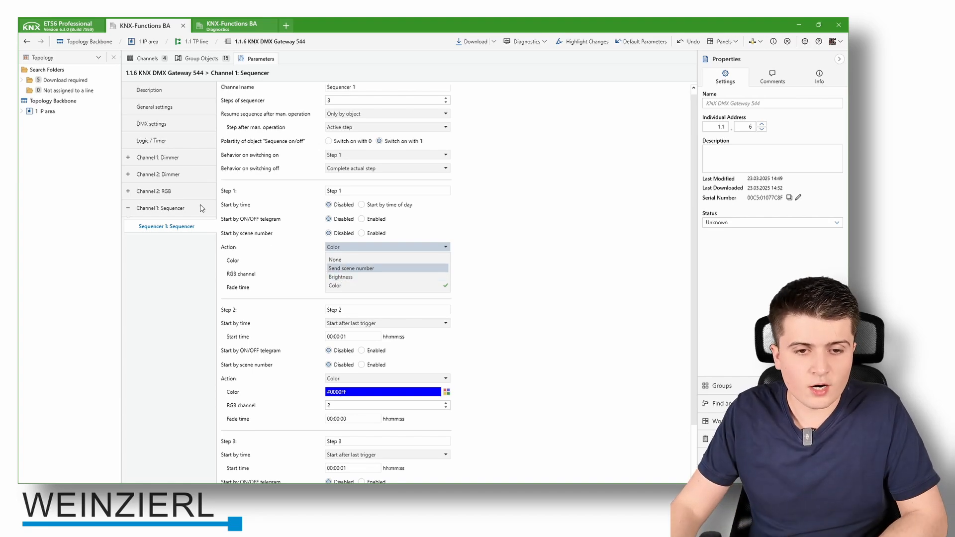
{"action": "left_click", "coordinate": [533, 267]}
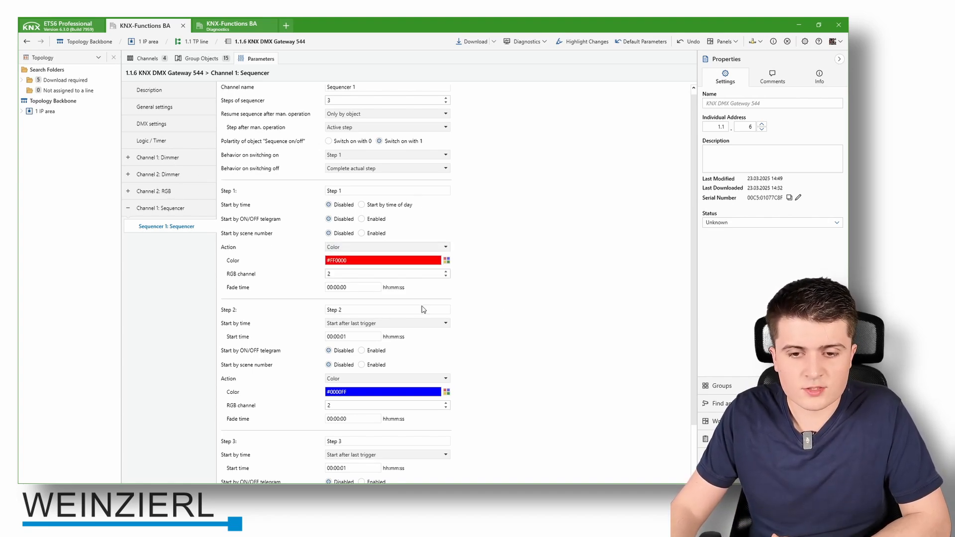
{"action": "scroll", "coordinate": [533, 326], "scroll_direction": "down", "scroll_amount": 2}
{"action": "scroll", "coordinate": [533, 326], "scroll_direction": "up", "scroll_amount": 2}
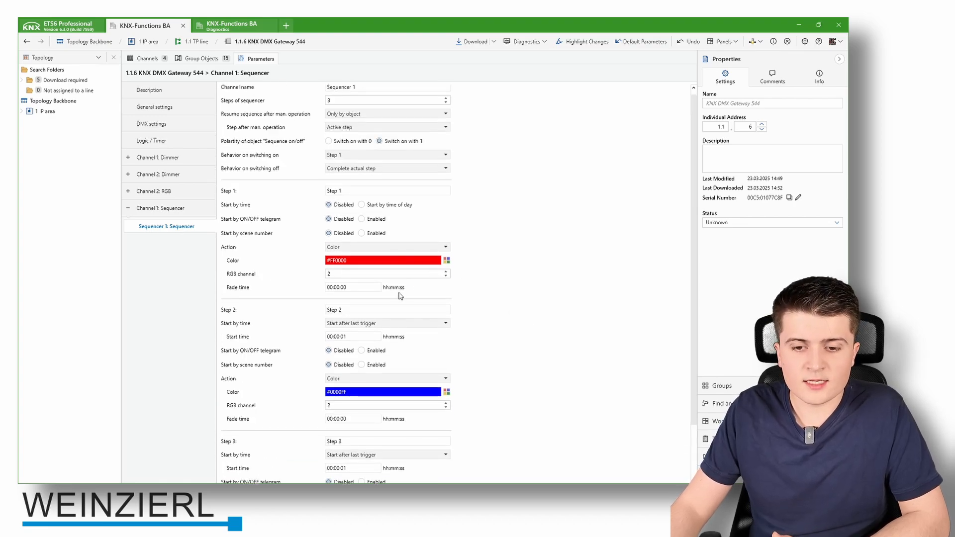
Set Step 1's fade time and Step 2's start time to 00:00:05.
{"action": "left_click", "coordinate": [357, 287]}
{"action": "type", "text": "00:00:05"}
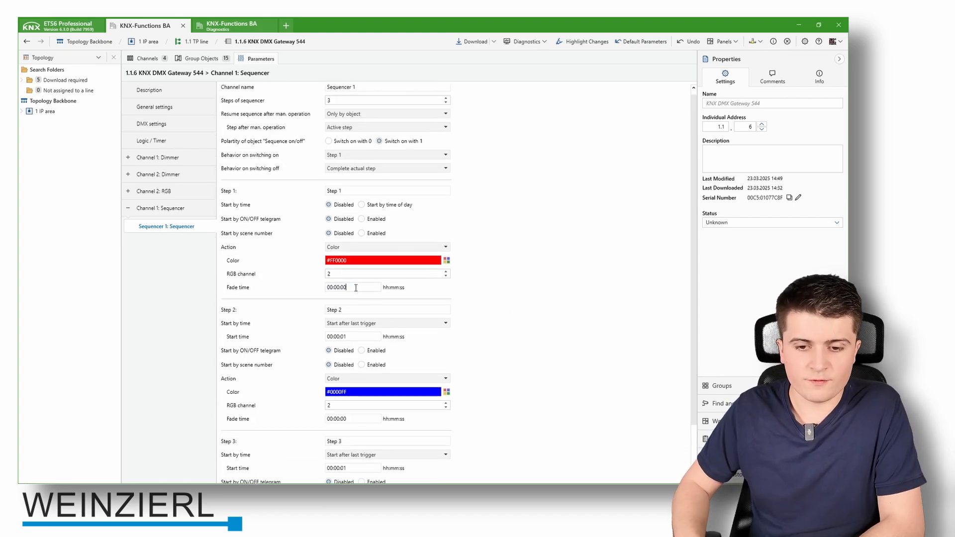
{"action": "left_click", "coordinate": [366, 337]}
{"action": "left_click", "coordinate": [365, 338]}
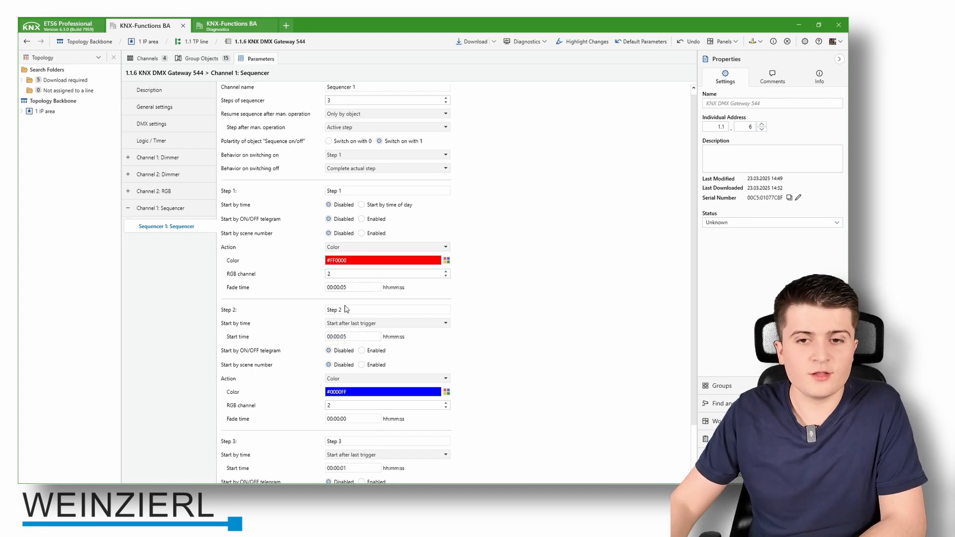
Set Step 2's fade time and Step 3's start time to 00:00:05.
{"action": "scroll", "coordinate": [394, 296], "scroll_direction": "down", "scroll_amount": 2}
{"action": "left_click", "coordinate": [365, 378]}
{"action": "left_click", "coordinate": [364, 378]}
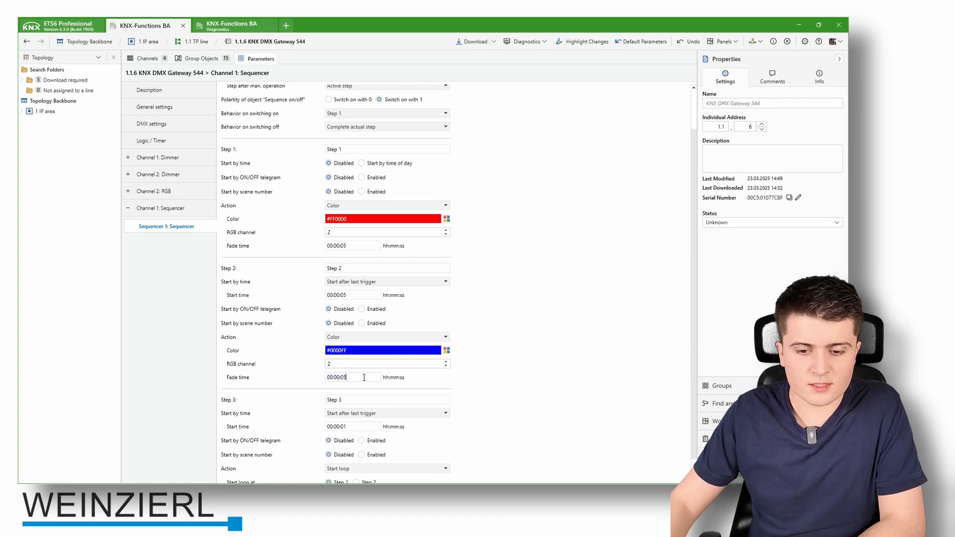
{"action": "scroll", "coordinate": [576, 383], "scroll_direction": "down", "scroll_amount": 1}
{"action": "left_click", "coordinate": [356, 406]}
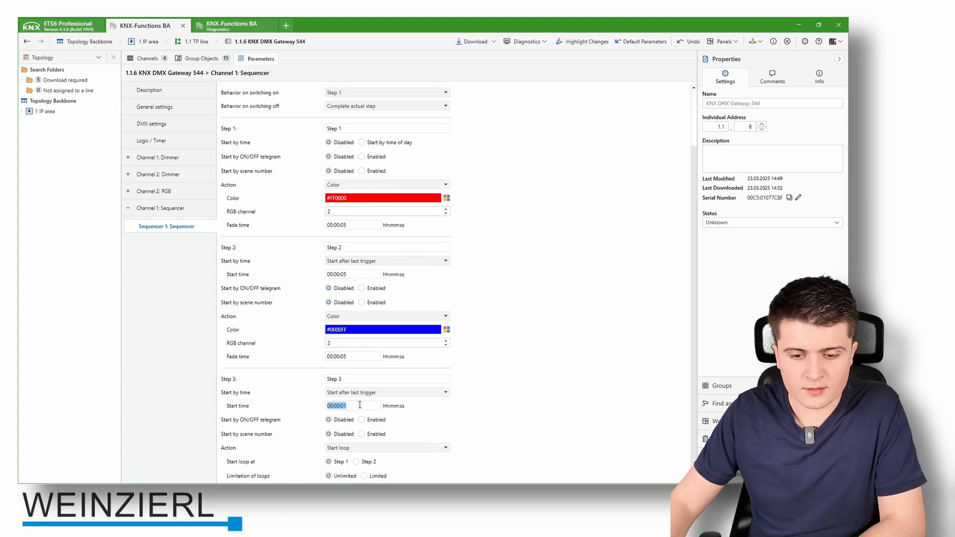
{"action": "left_click", "coordinate": [360, 405]}
{"action": "key", "text": "BackSpace"}
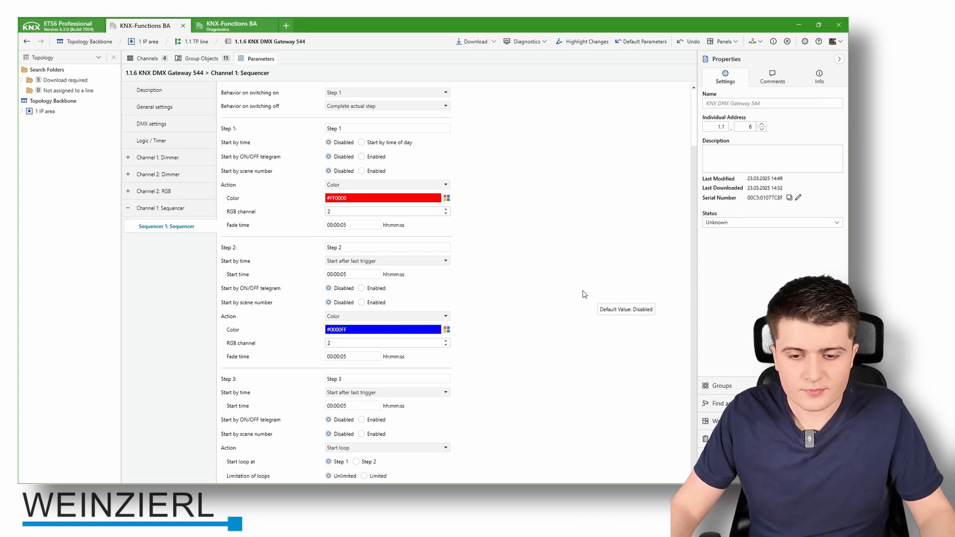
Link the Sequencer 1 on/off group object to group address 8/0/9 Spotlight Sequence ON/OFF and download the changes to the gateway.
{"action": "scroll", "coordinate": [577, 289], "scroll_direction": "up", "scroll_amount": 2}
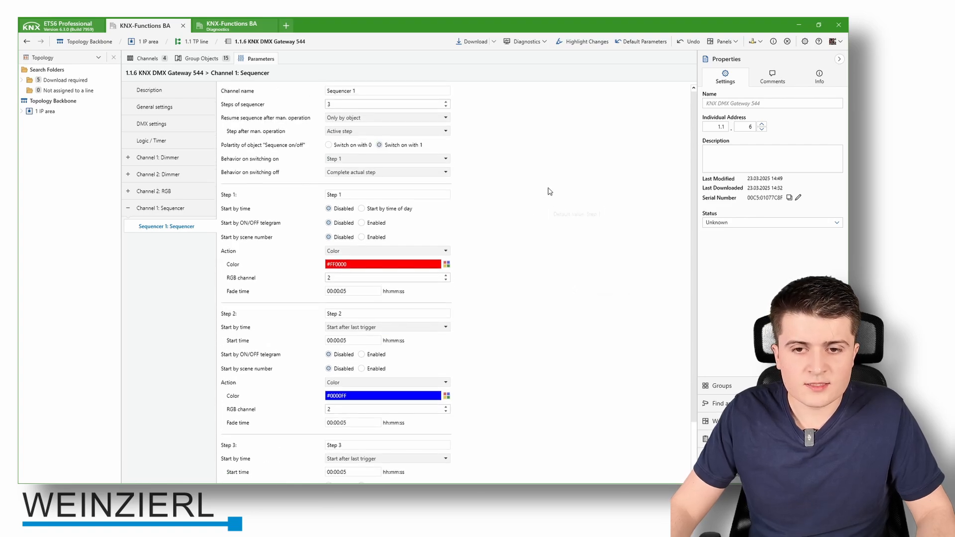
{"action": "left_click", "coordinate": [207, 61]}
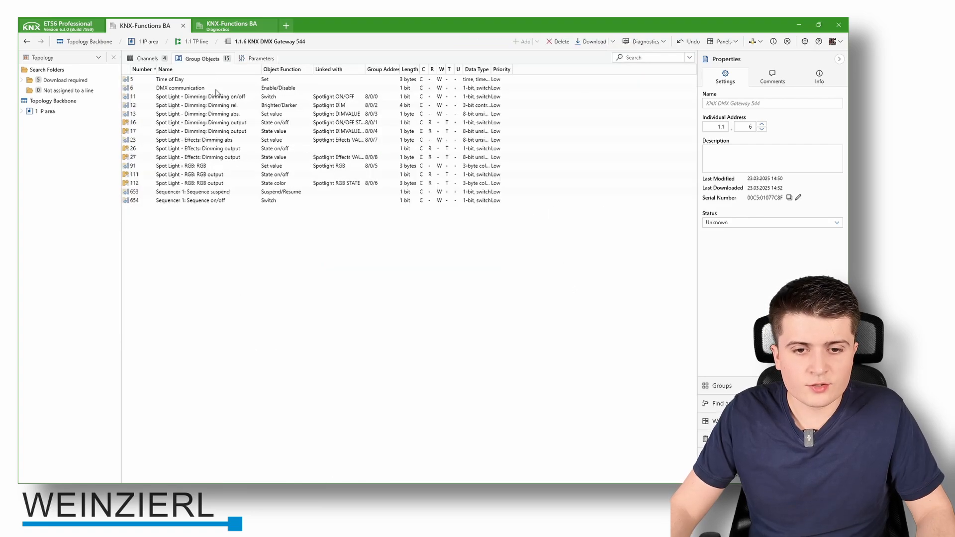
{"action": "left_click", "coordinate": [198, 201]}
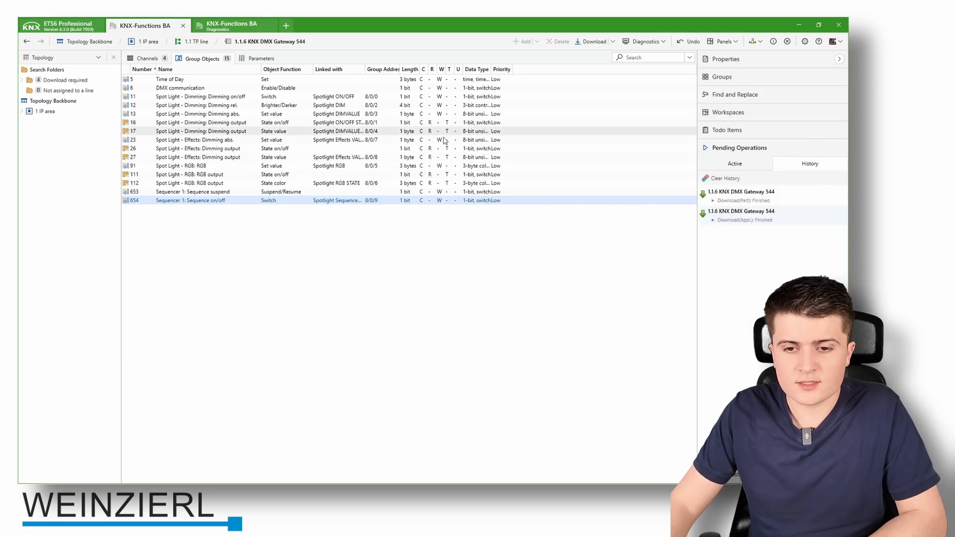
Write On and then Off to the Spotlight Sequence ON/OFF group address 8/0/9.
{"action": "right_click", "coordinate": [373, 201]}
{"action": "mouse_move", "coordinate": [518, 261]}
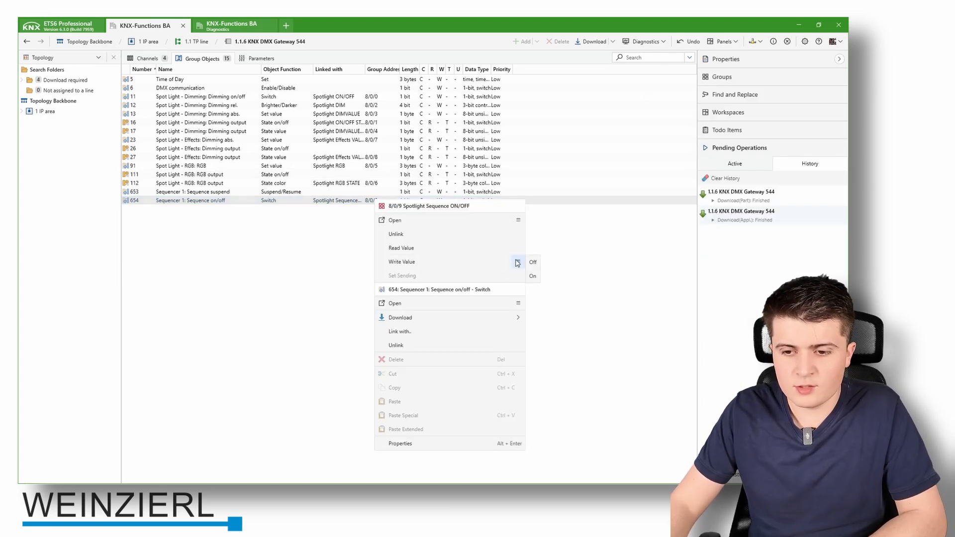
{"action": "left_click", "coordinate": [533, 276]}
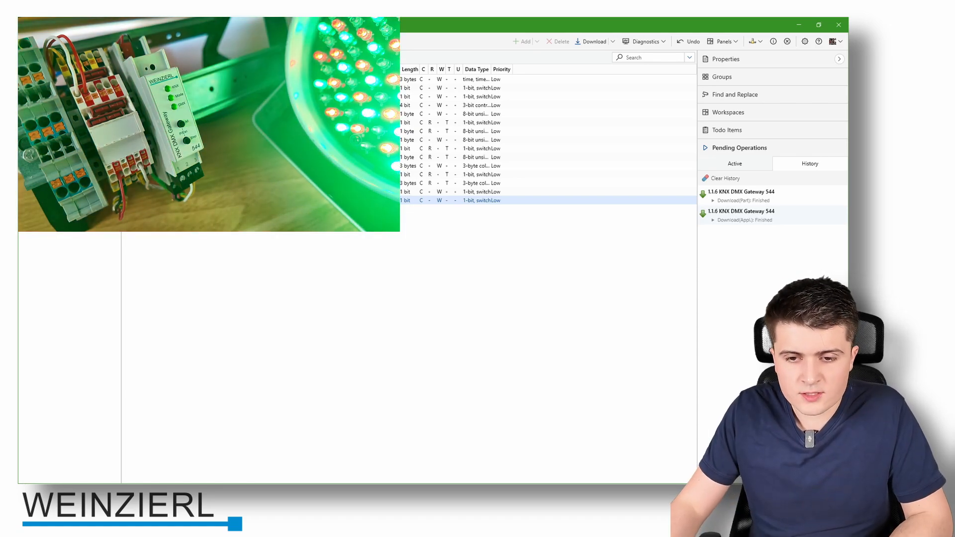
{"action": "right_click", "coordinate": [371, 200]}
{"action": "left_click", "coordinate": [514, 263]}
{"action": "left_click", "coordinate": [529, 267]}
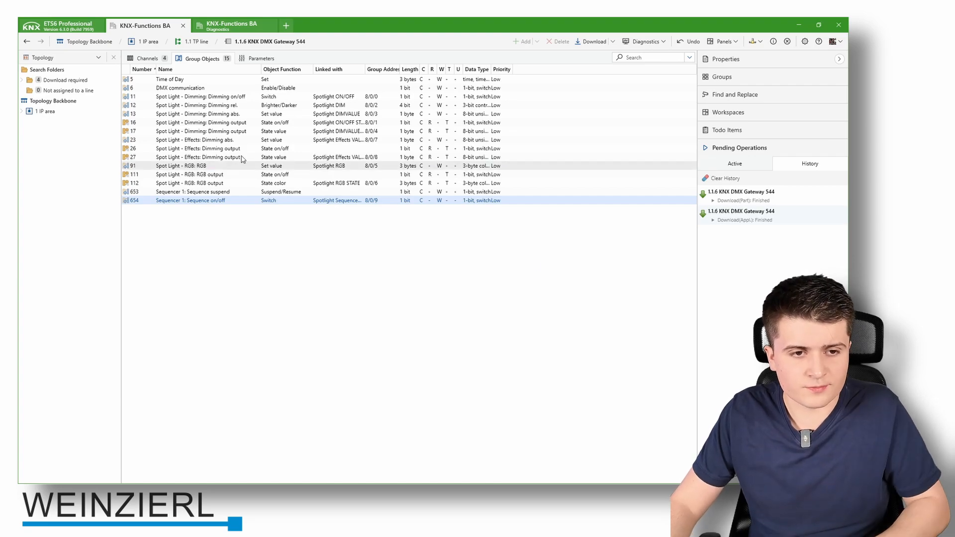
Switch the KNX Gateway mode to DMX Slave in the DMX settings and accept removing the group associations.
{"action": "left_click", "coordinate": [259, 59]}
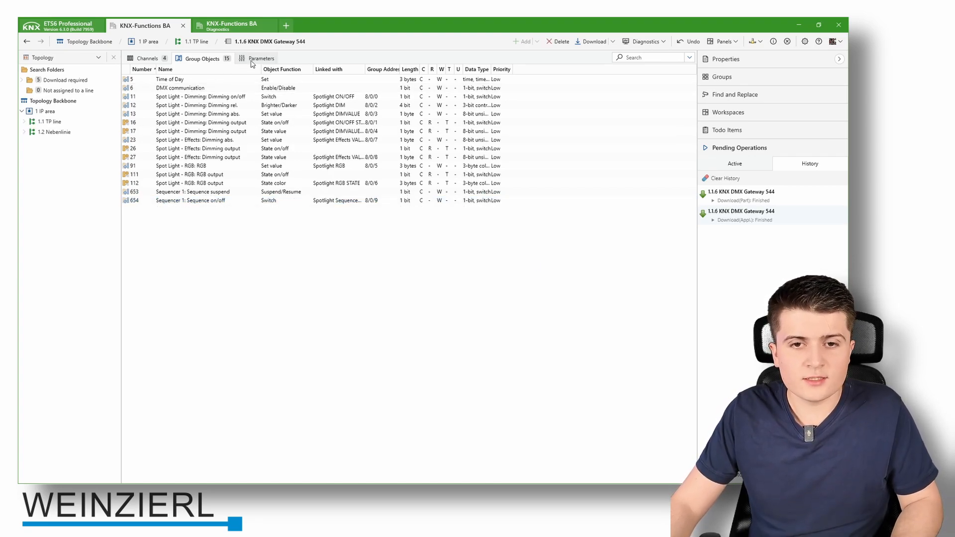
{"action": "left_click", "coordinate": [163, 128]}
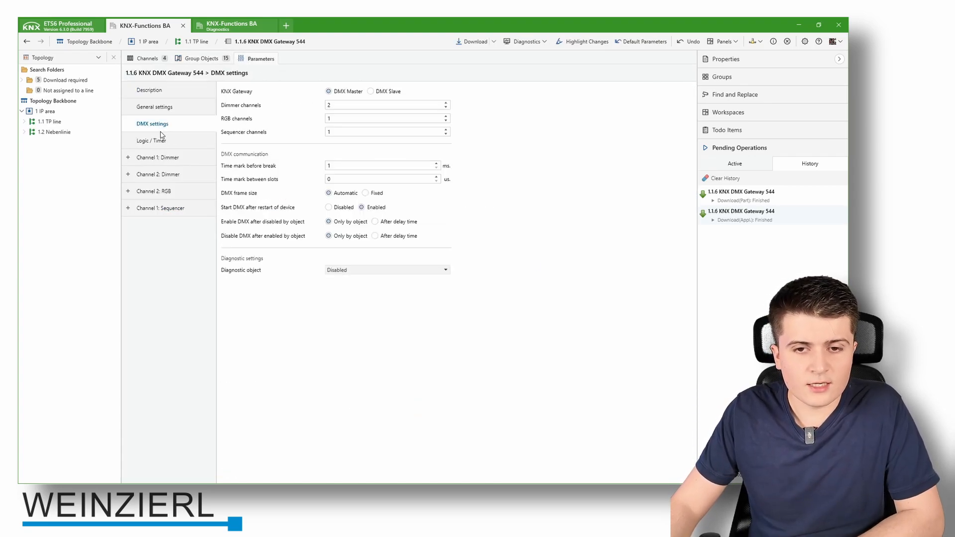
{"action": "left_click", "coordinate": [379, 92]}
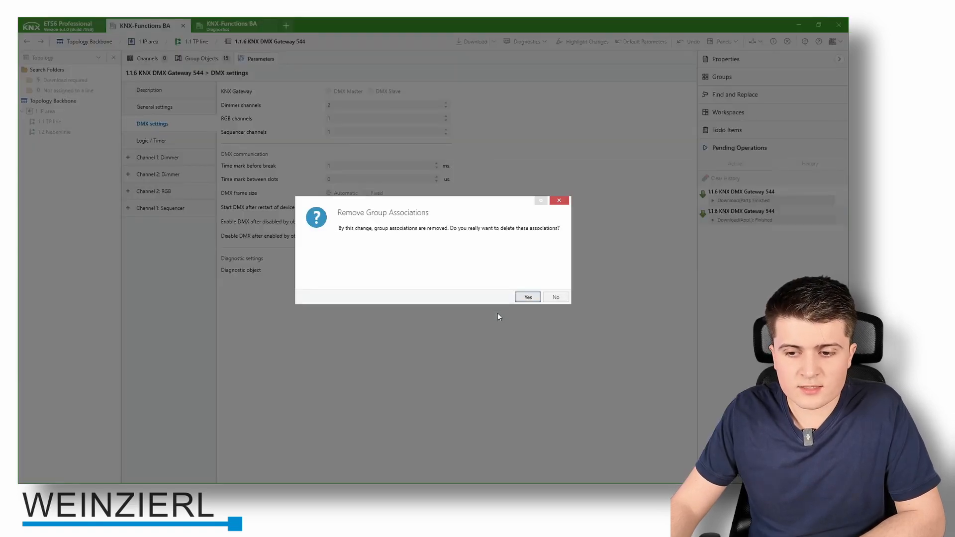
{"action": "left_click", "coordinate": [528, 298]}
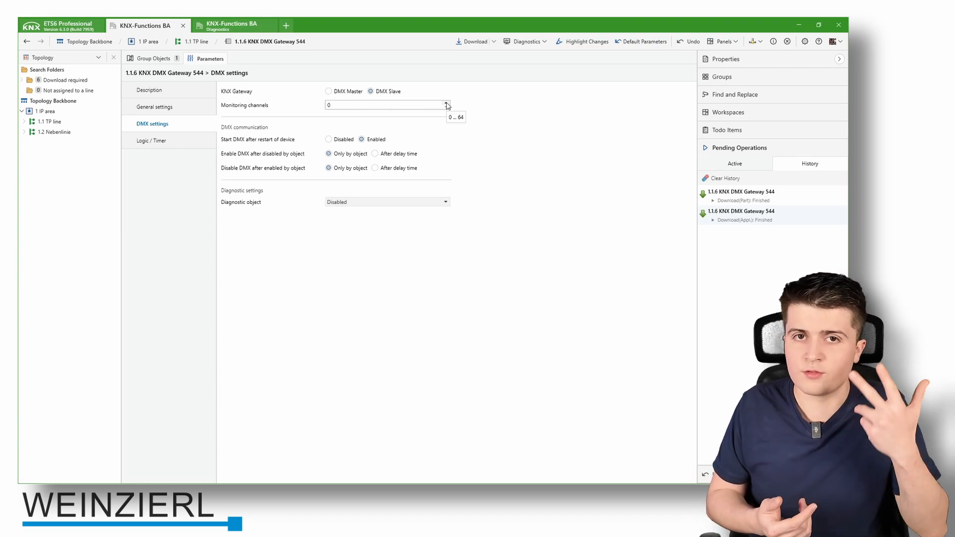
Set the number of monitoring channels to 2 and change Monitoring 1's value object type to RGB value.
{"action": "left_click", "coordinate": [446, 104]}
{"action": "left_click", "coordinate": [447, 104]}
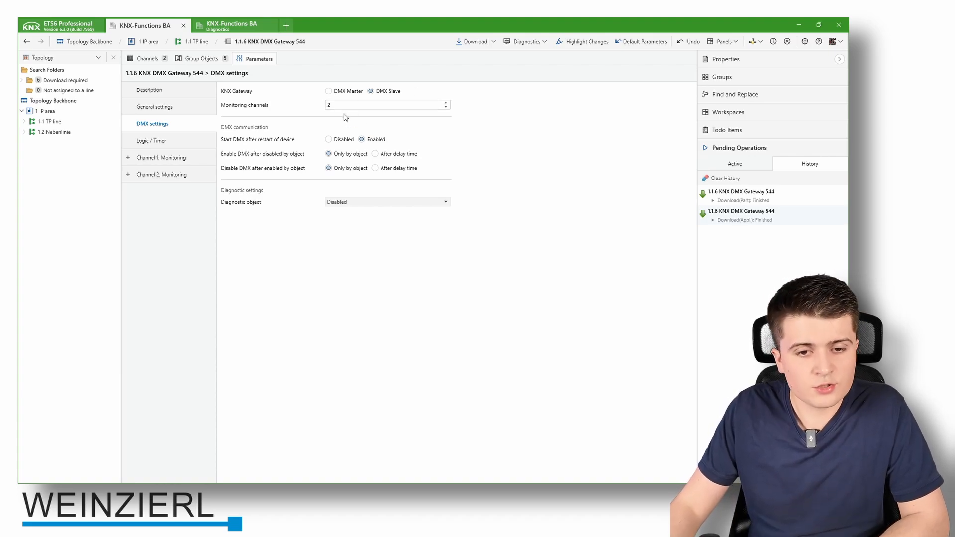
{"action": "left_click", "coordinate": [176, 158]}
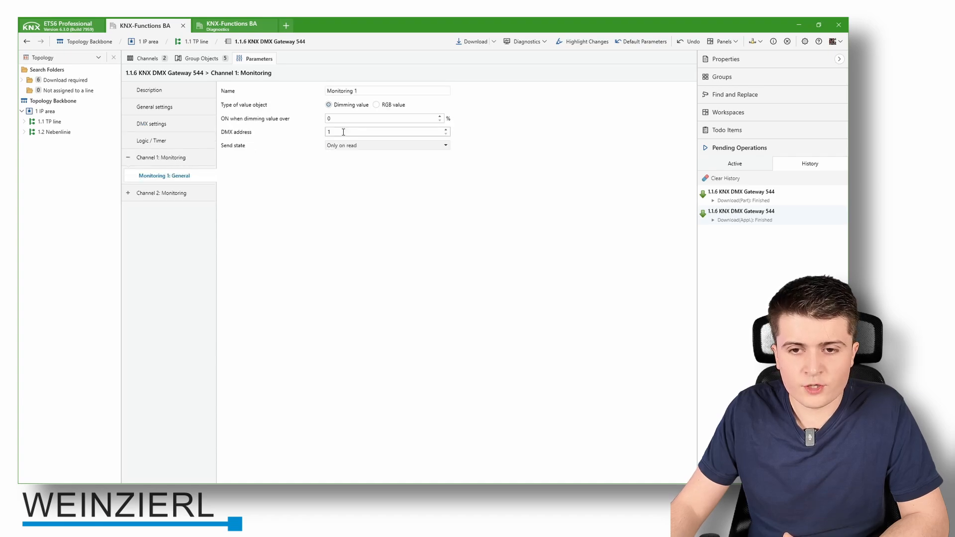
{"action": "left_click", "coordinate": [377, 105]}
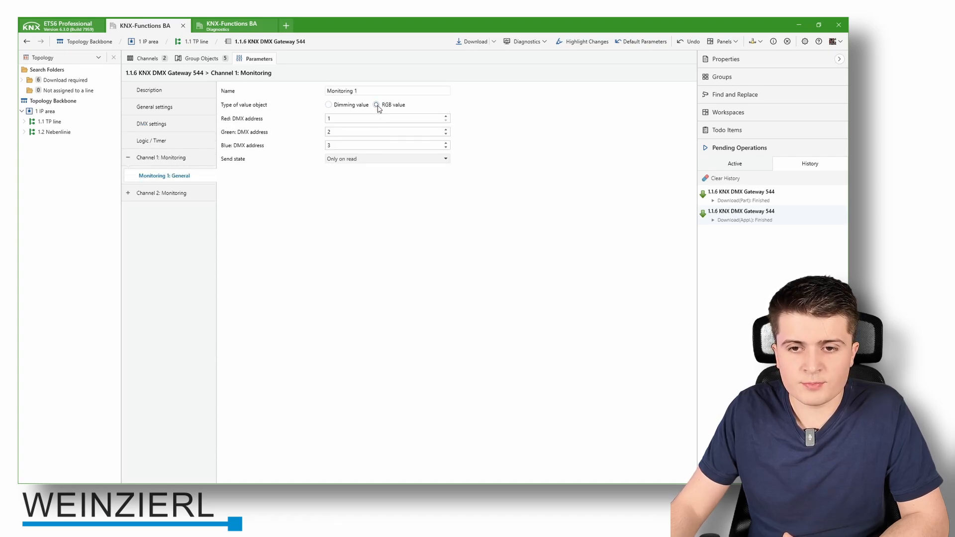
Set Monitoring 2's DMX address to 4 and return to the general parameters of Monitoring 1.
{"action": "left_click", "coordinate": [176, 195]}
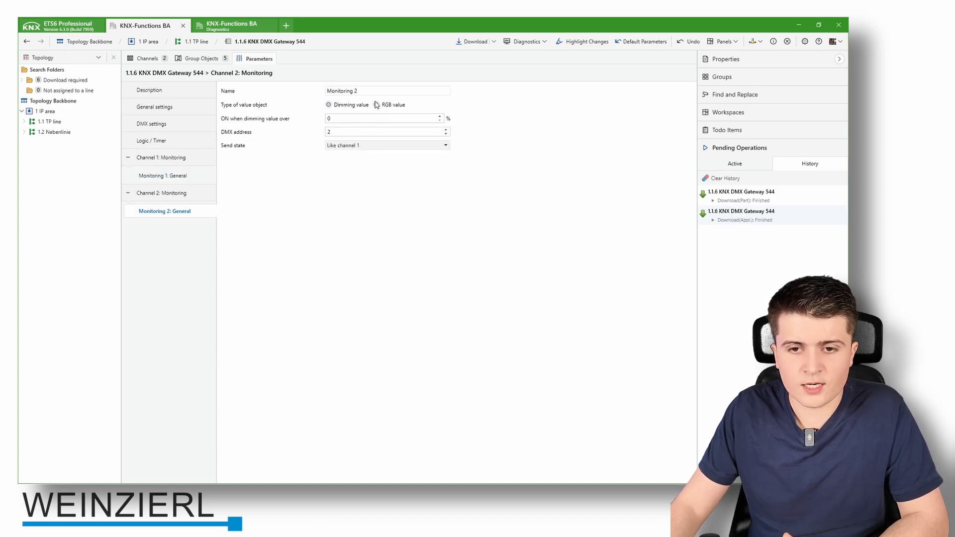
{"action": "left_click", "coordinate": [169, 177]}
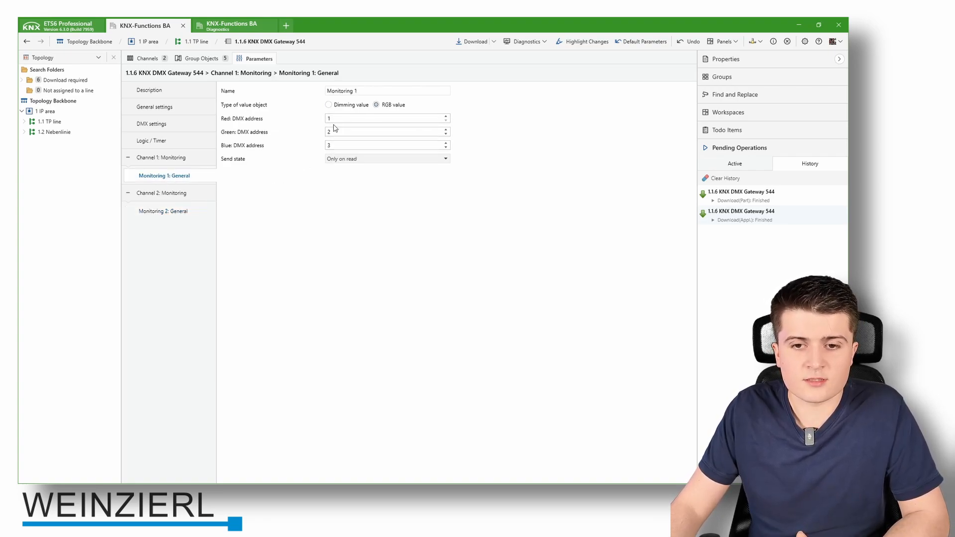
{"action": "left_click", "coordinate": [196, 209]}
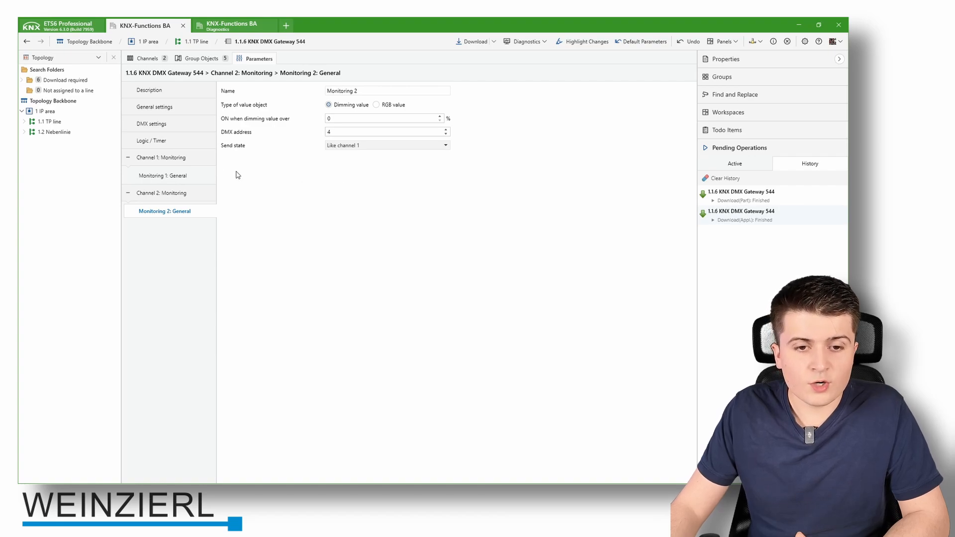
{"action": "left_click", "coordinate": [197, 177]}
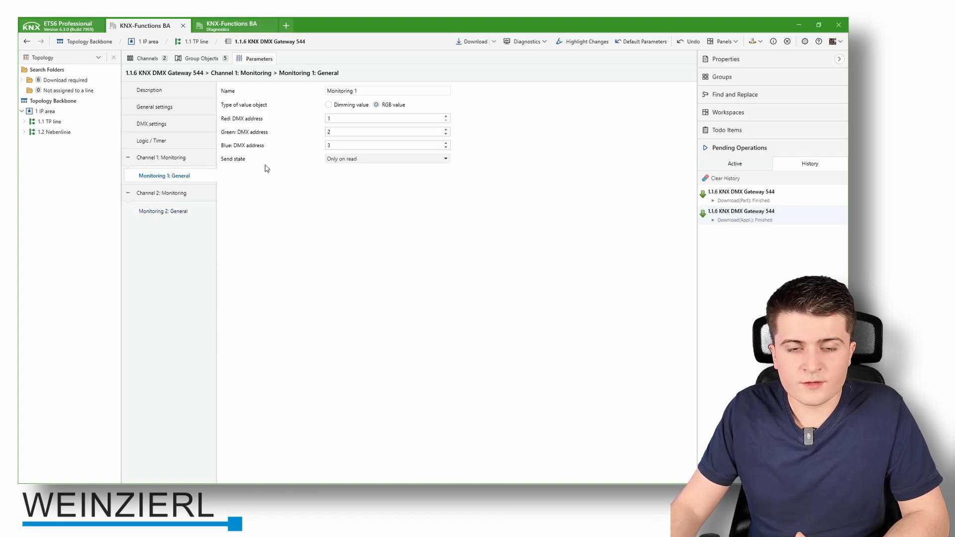
Set Monitoring 1's send state to On change and check the telegram rate limitation in the device's general settings.
{"action": "left_click", "coordinate": [336, 160]}
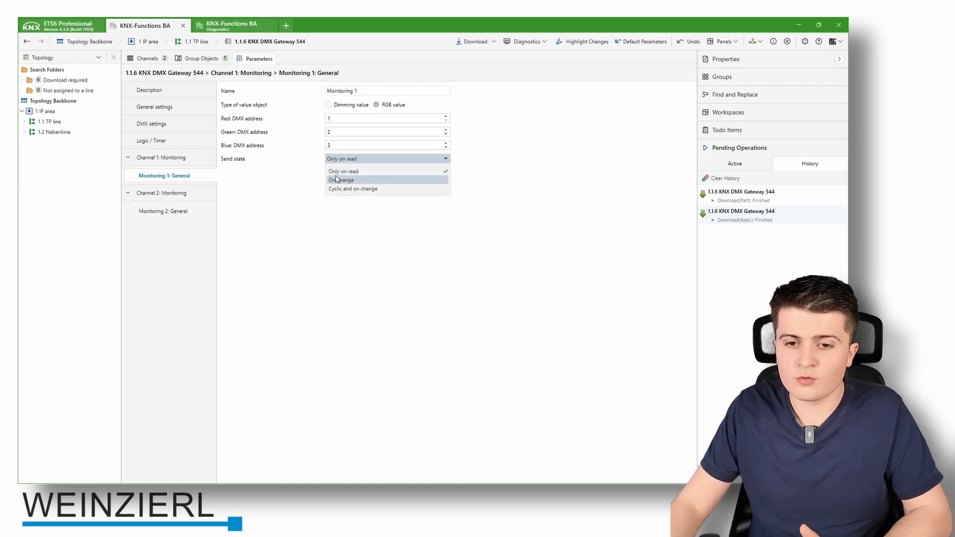
{"action": "left_click", "coordinate": [329, 181]}
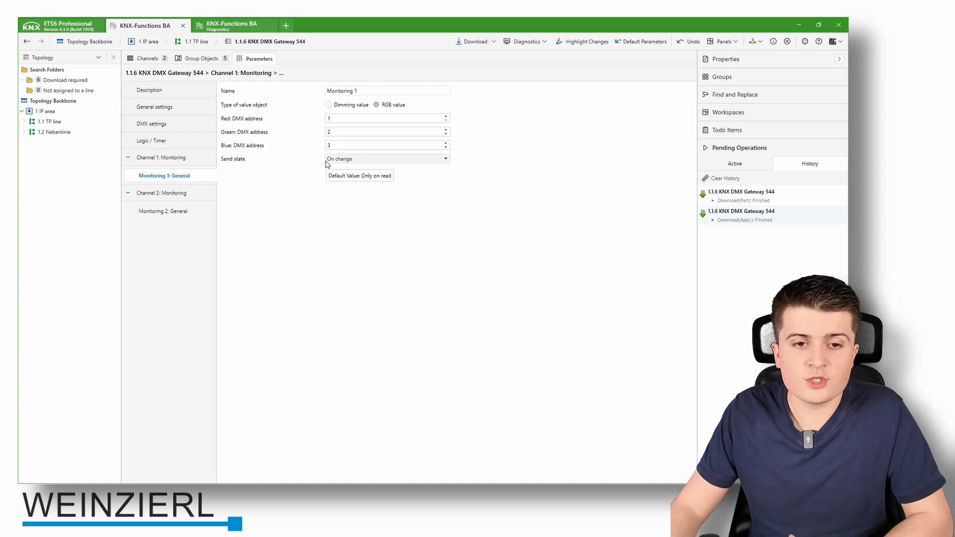
{"action": "left_click", "coordinate": [169, 111]}
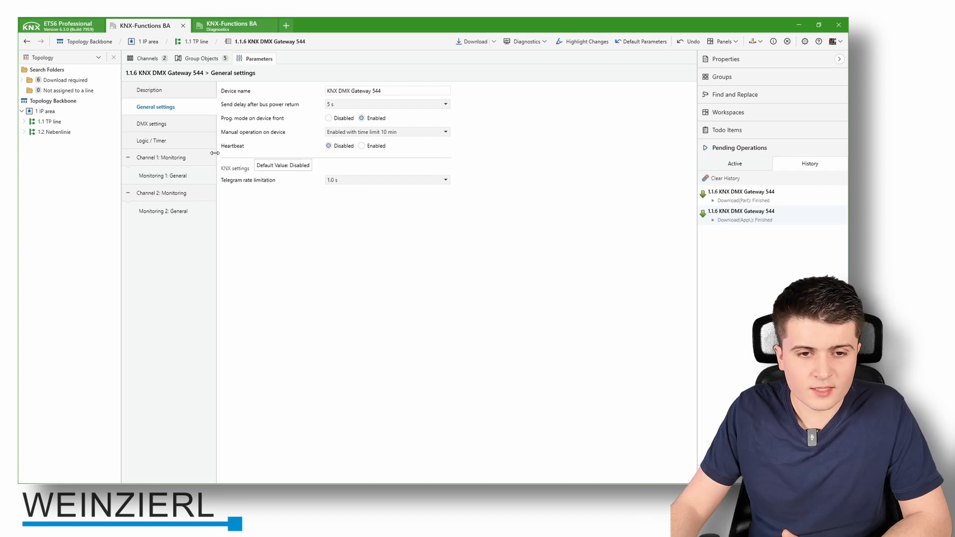
{"action": "left_click", "coordinate": [191, 177]}
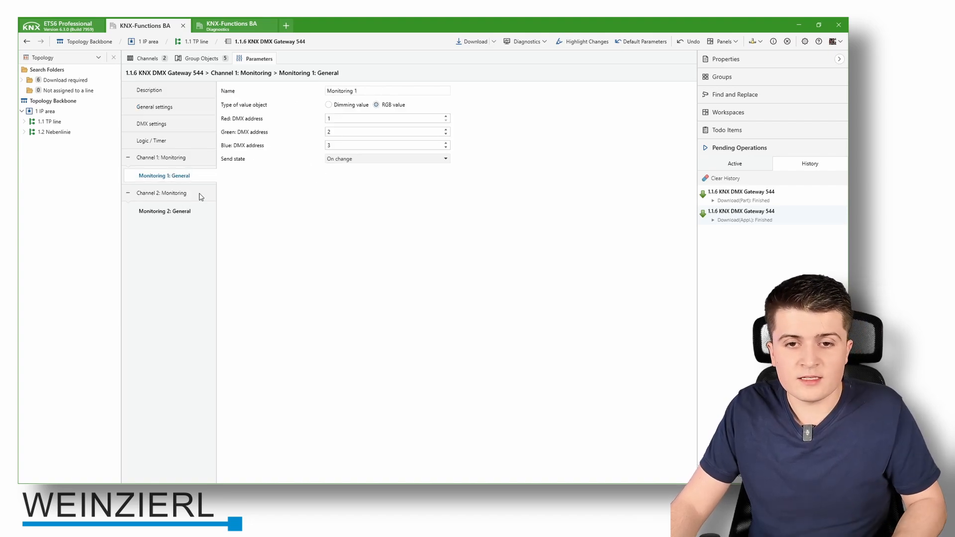
Examine the gateway's group objects for the Monitoring 1 RGB state and the Monitoring 2 dimming value state.
{"action": "left_click", "coordinate": [200, 59]}
{"action": "left_click", "coordinate": [245, 98]}
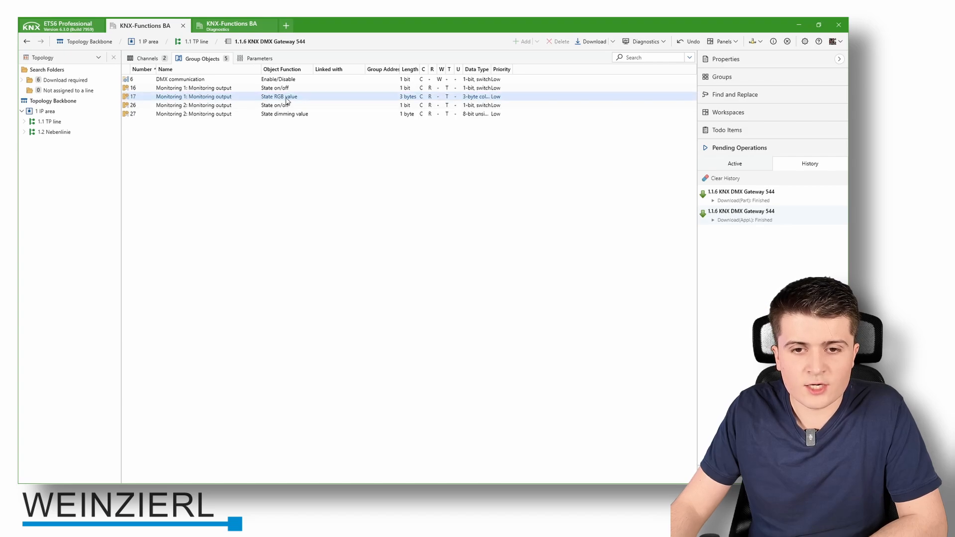
{"action": "left_click", "coordinate": [266, 115]}
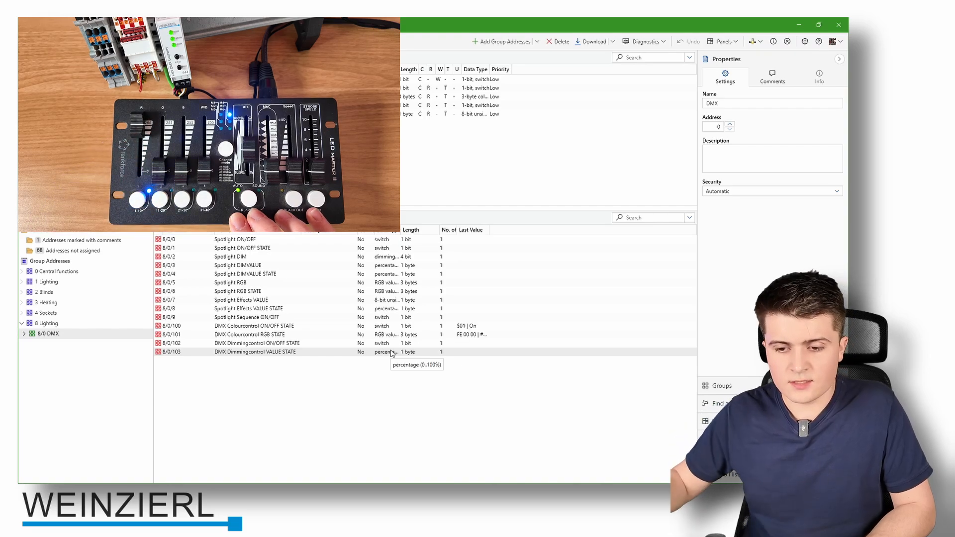
Widen the group address list's Last Value column to fit its contents and check the gateway's RGB state telegrams in the Group Monitor.
{"action": "double_click", "coordinate": [487, 232]}
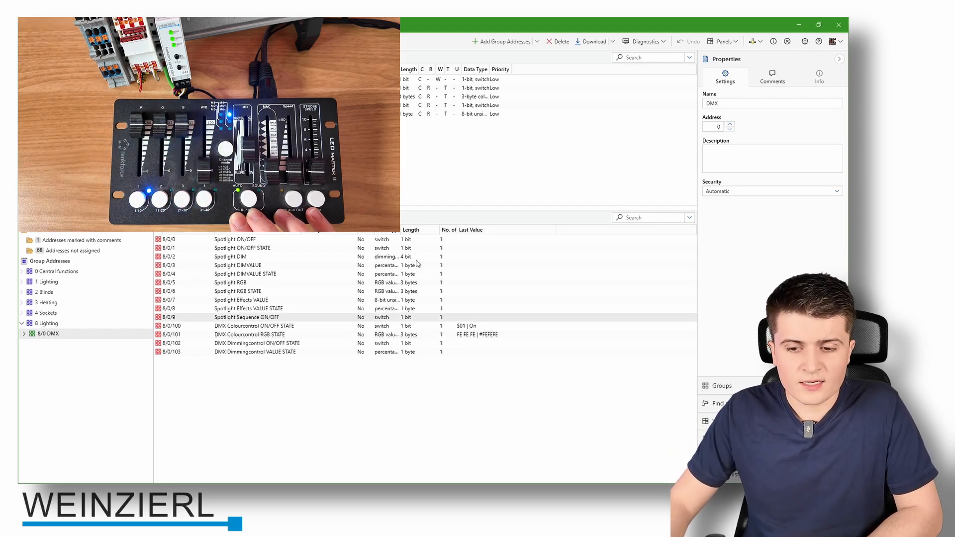
{"action": "left_click", "coordinate": [231, 25]}
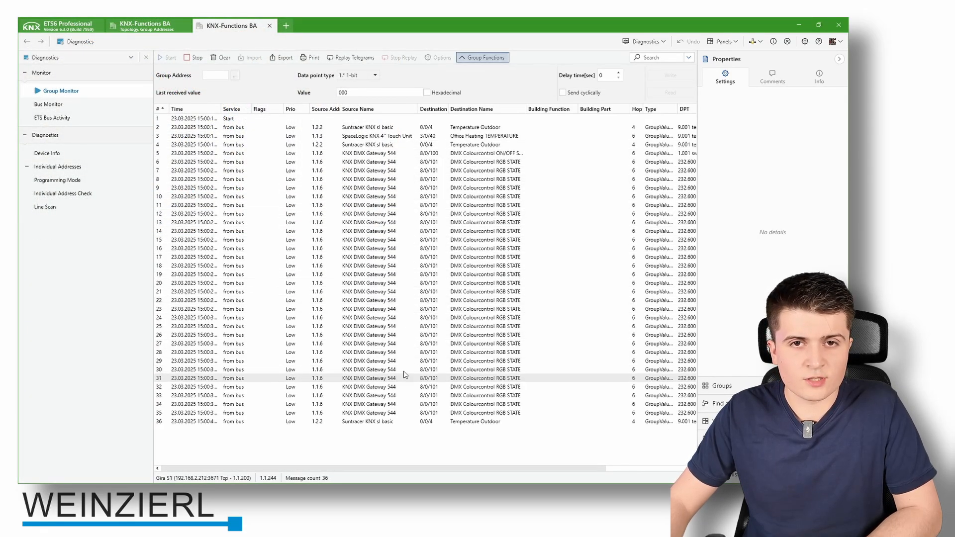
{"action": "left_click", "coordinate": [129, 26]}
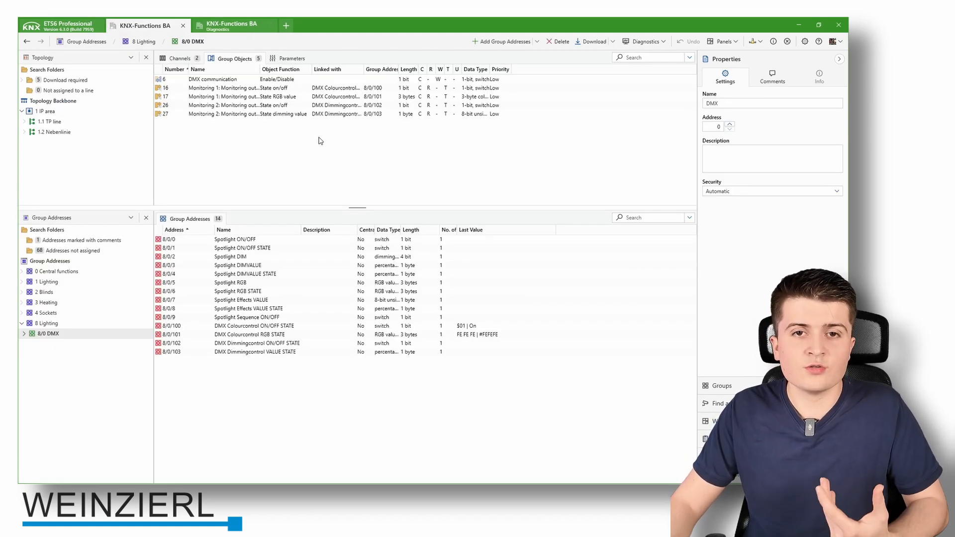
Review the gateway's DMX settings and general settings parameters, including the telegram rate limitation, and return to its group objects.
{"action": "left_click", "coordinate": [295, 59]}
{"action": "left_click", "coordinate": [195, 132]}
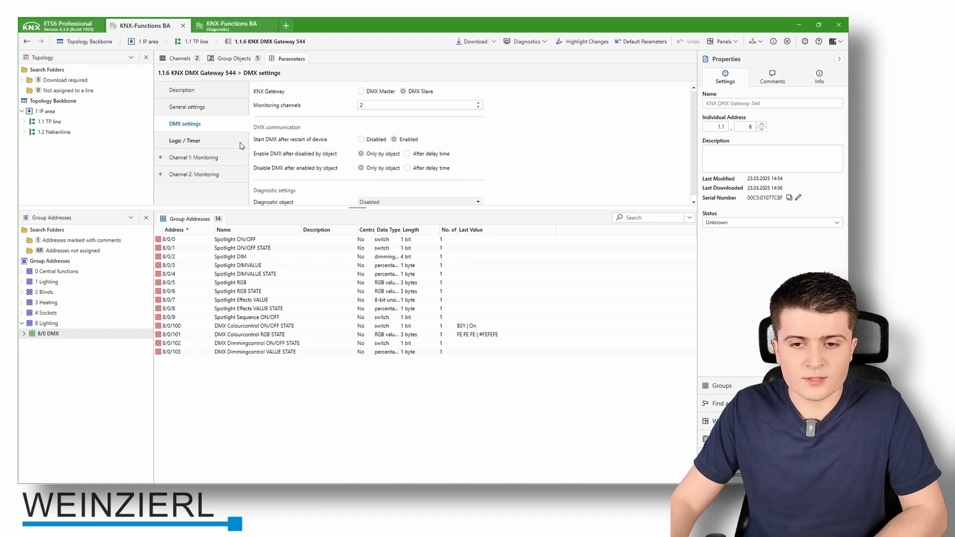
{"action": "left_click", "coordinate": [187, 107]}
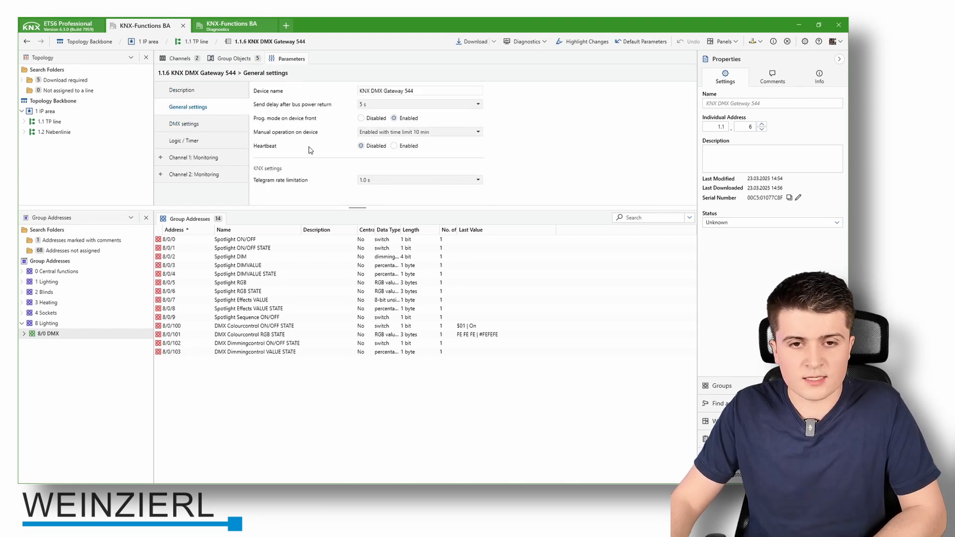
{"action": "left_click", "coordinate": [232, 59]}
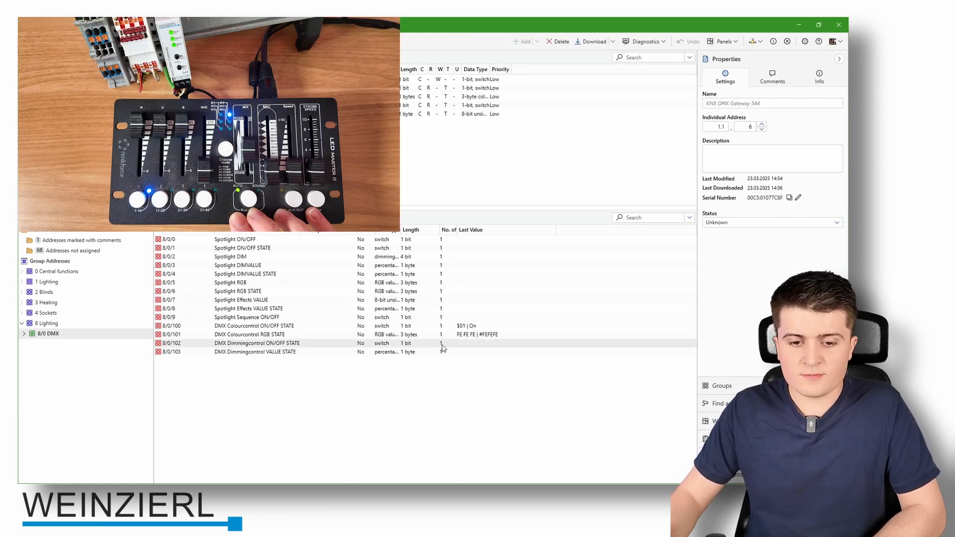